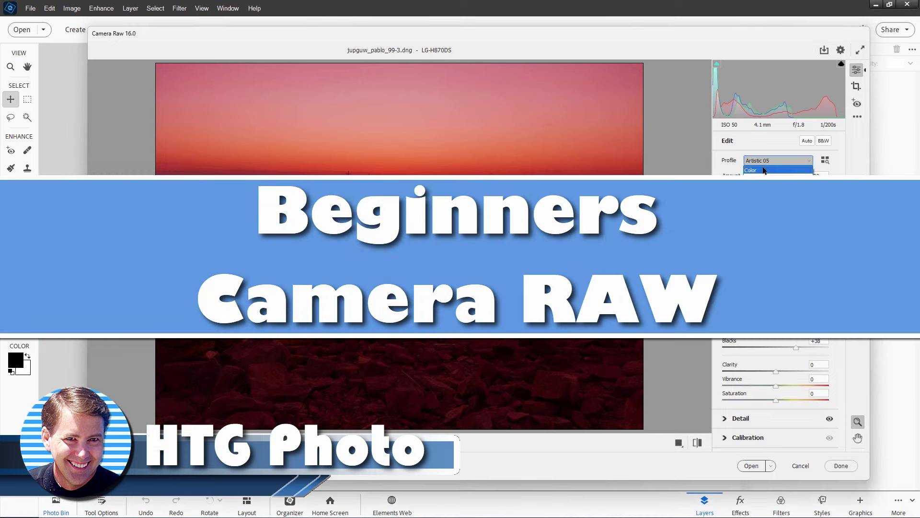
Give the sunset raw photo the Color profile, cool the Temperature and push Tint to +150
{"action": "left_click", "coordinate": [764, 170]}
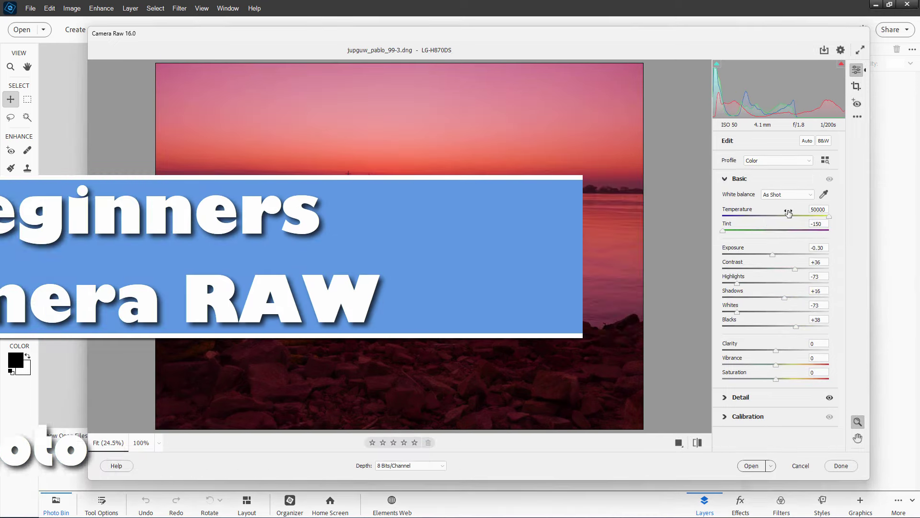
{"action": "mouse_move", "coordinate": [789, 212]}
{"action": "left_mouse_down"}
{"action": "mouse_move", "coordinate": [715, 215]}
{"action": "mouse_move", "coordinate": [795, 215]}
{"action": "left_mouse_up"}
{"action": "mouse_move", "coordinate": [723, 233]}
{"action": "left_mouse_down"}
{"action": "mouse_move", "coordinate": [838, 241]}
{"action": "mouse_move", "coordinate": [718, 234]}
{"action": "left_mouse_up"}
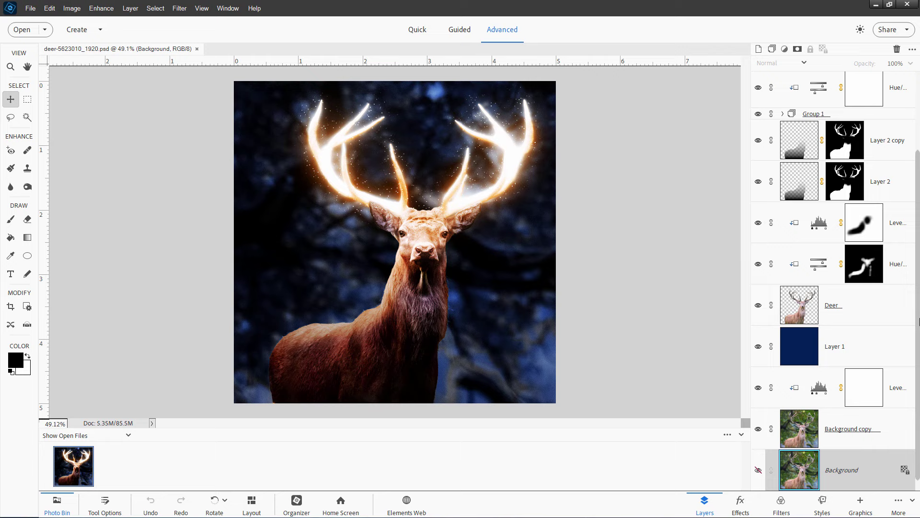
Duplicate the deer's Background layer, hide the copy, and bring up the Guided Fun Edits gallery
{"action": "left_click_drag", "start_coordinate": [918, 323], "coordinate": [915, 178]}
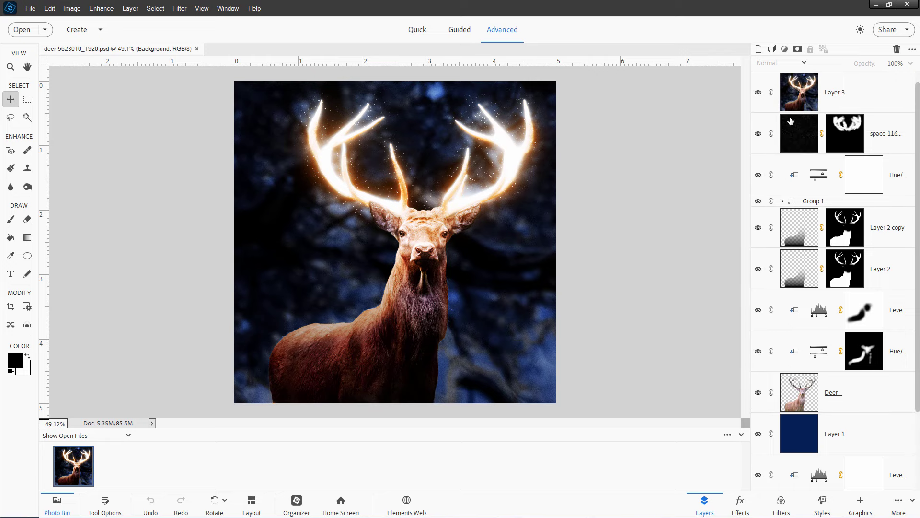
{"action": "key", "text": "ctrl+j"}
{"action": "key", "text": "ctrl+shift+bracketright"}
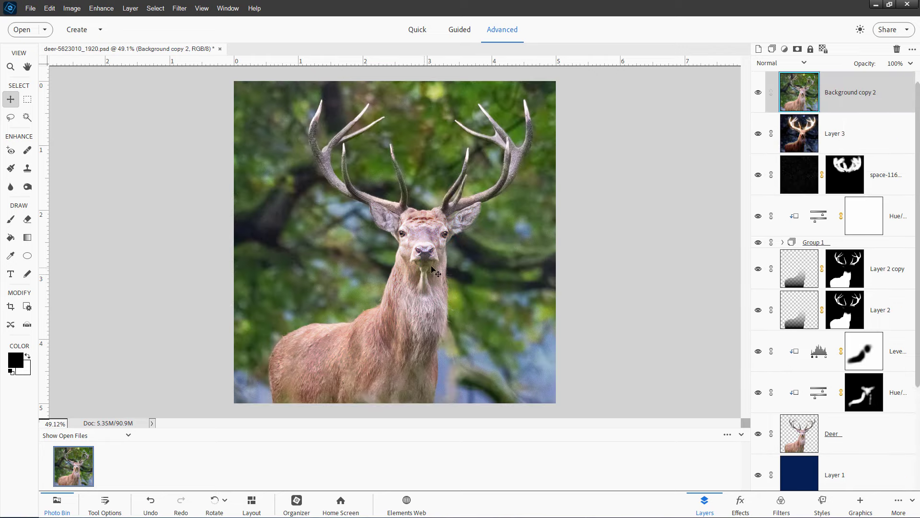
{"action": "left_click", "coordinate": [758, 92]}
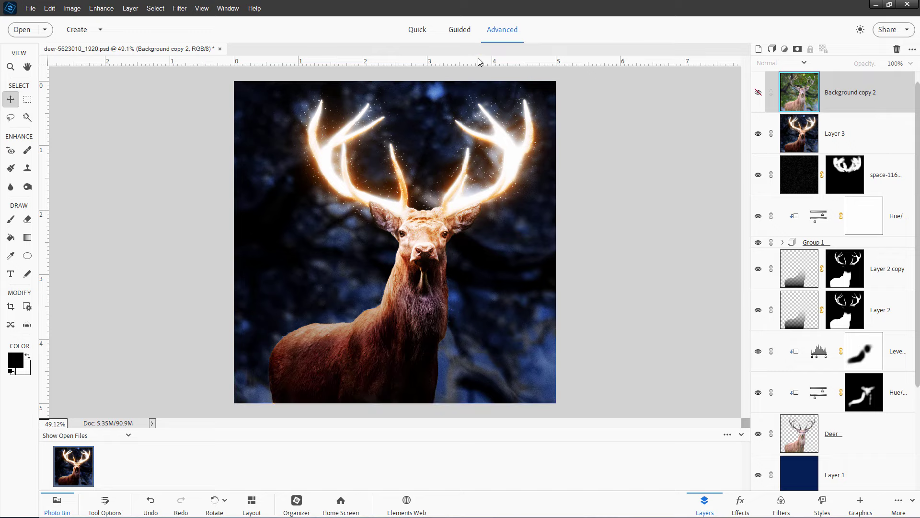
{"action": "left_click", "coordinate": [462, 32]}
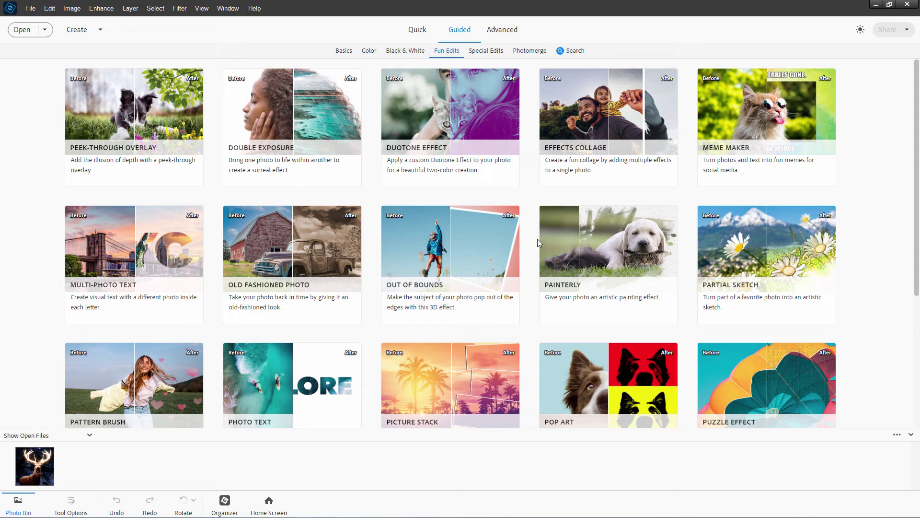
Give the boat raw photo the Color profile, Temperature 9600 and a more magenta tint
{"action": "left_click", "coordinate": [510, 34]}
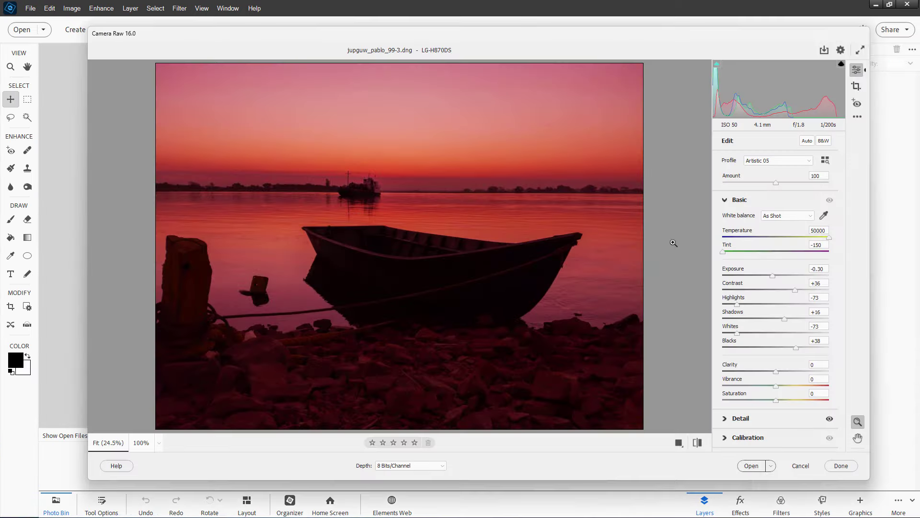
{"action": "left_click", "coordinate": [765, 164]}
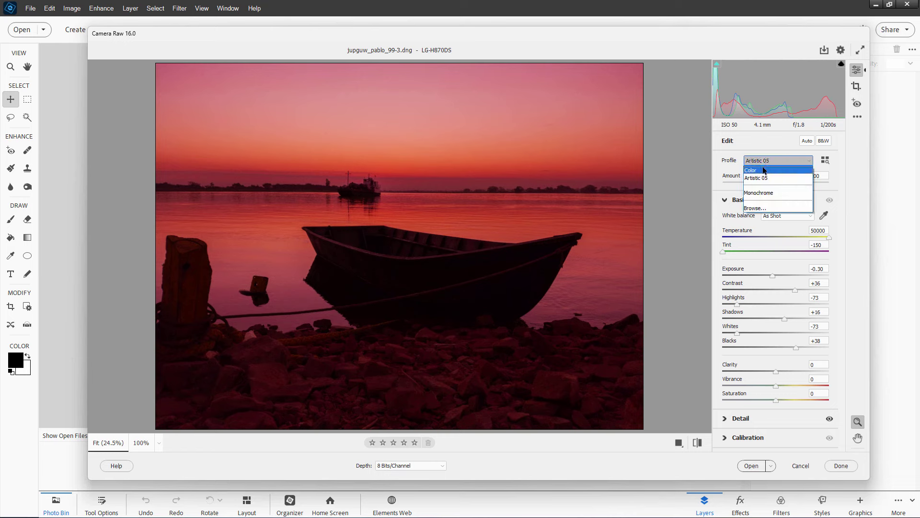
{"action": "left_click", "coordinate": [764, 170]}
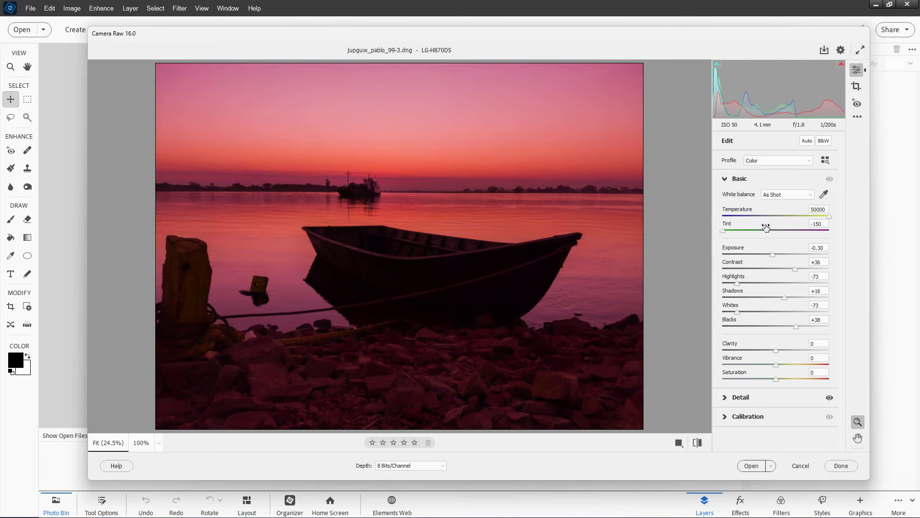
{"action": "left_click", "coordinate": [778, 216]}
{"action": "mouse_move", "coordinate": [785, 218]}
{"action": "left_mouse_down"}
{"action": "mouse_move", "coordinate": [728, 221]}
{"action": "mouse_move", "coordinate": [807, 215]}
{"action": "mouse_move", "coordinate": [715, 214]}
{"action": "mouse_move", "coordinate": [795, 218]}
{"action": "left_mouse_up"}
{"action": "mouse_move", "coordinate": [733, 230]}
{"action": "left_mouse_down"}
{"action": "mouse_move", "coordinate": [772, 230]}
{"action": "mouse_move", "coordinate": [700, 232]}
{"action": "mouse_move", "coordinate": [832, 238]}
{"action": "mouse_move", "coordinate": [720, 234]}
{"action": "left_mouse_up"}
Set Exposure 0, Shadows +44, Whites -9, Blacks +65 and Contrast +21
{"action": "left_click_drag", "start_coordinate": [772, 254], "coordinate": [774, 255]}
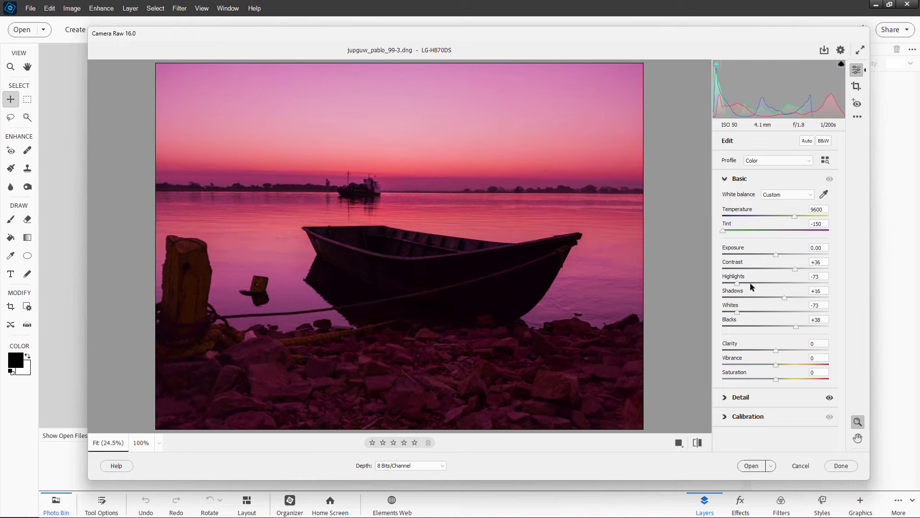
{"action": "left_click_drag", "start_coordinate": [786, 297], "coordinate": [797, 295]}
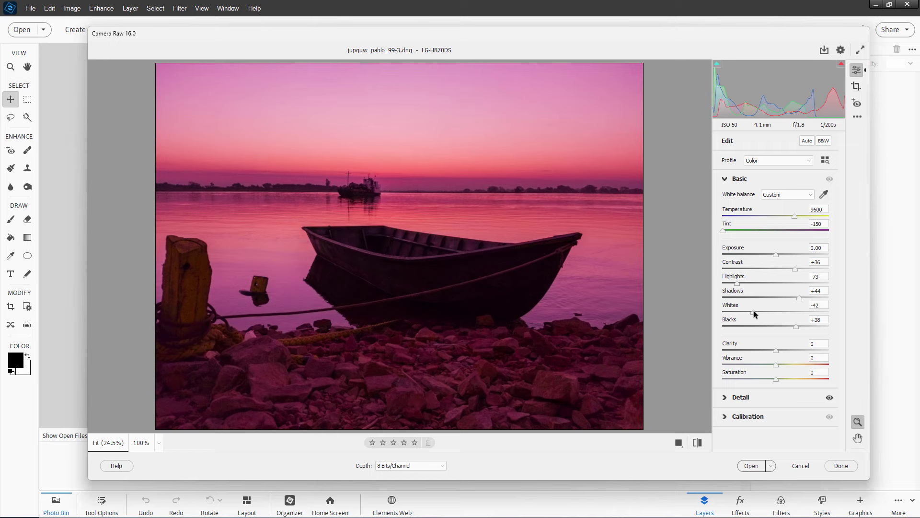
{"action": "left_click_drag", "start_coordinate": [753, 311], "coordinate": [808, 324]}
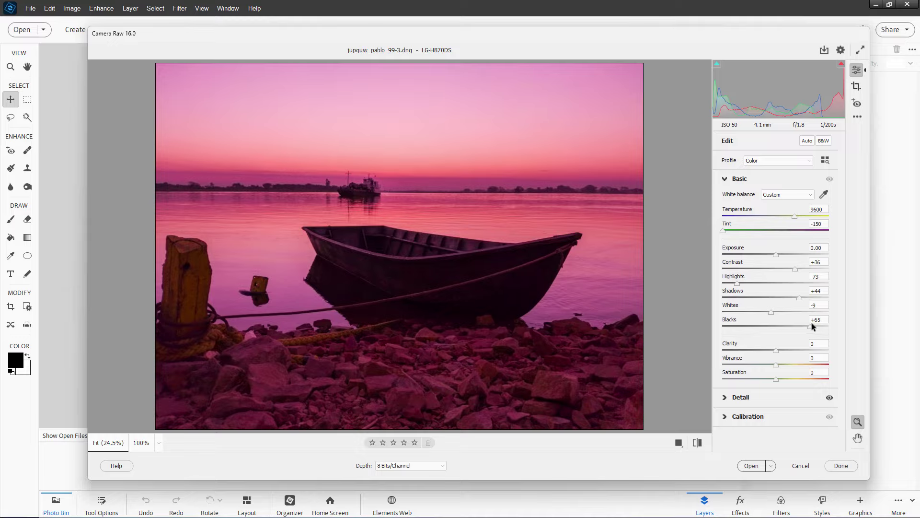
{"action": "left_click_drag", "start_coordinate": [795, 269], "coordinate": [787, 270]}
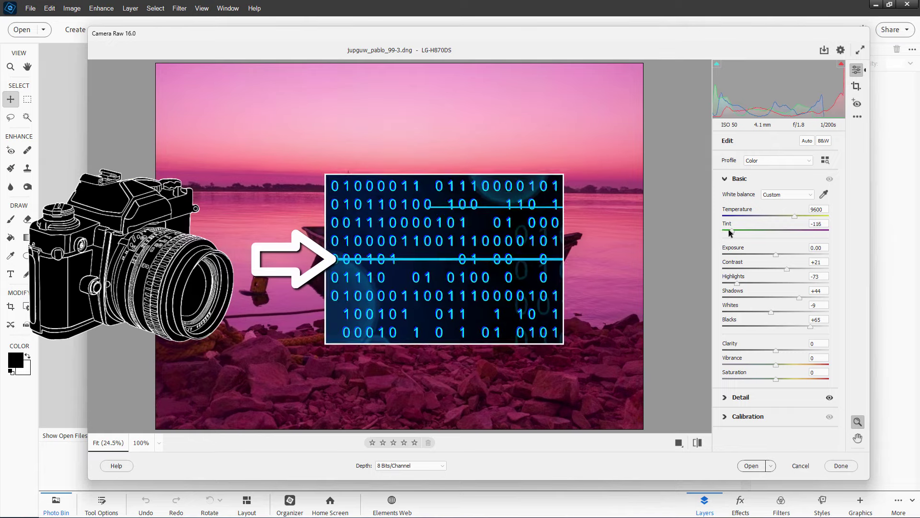
Set the boat photo's Temperature to 7300, Vibrance +20 and Saturation +6
{"action": "mouse_move", "coordinate": [724, 232]}
{"action": "left_mouse_down"}
{"action": "mouse_move", "coordinate": [738, 231]}
{"action": "mouse_move", "coordinate": [722, 231]}
{"action": "left_mouse_up"}
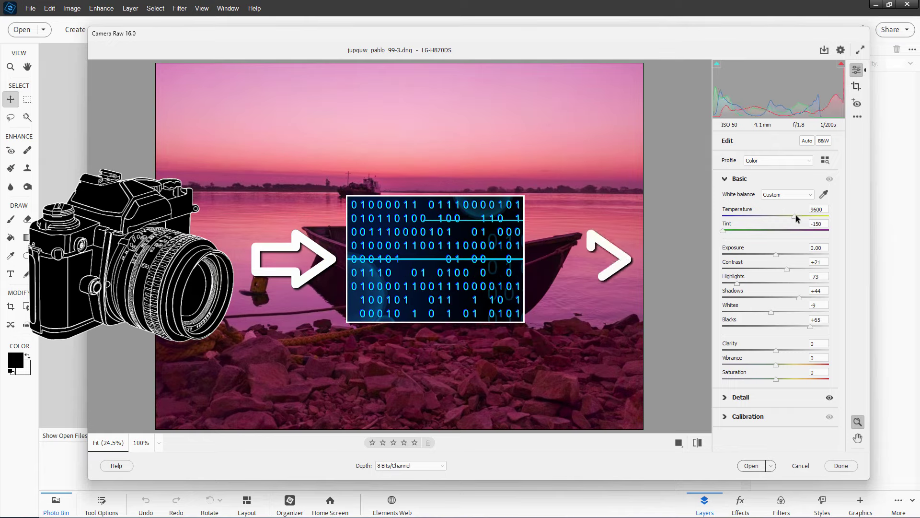
{"action": "left_click_drag", "start_coordinate": [795, 216], "coordinate": [782, 217]}
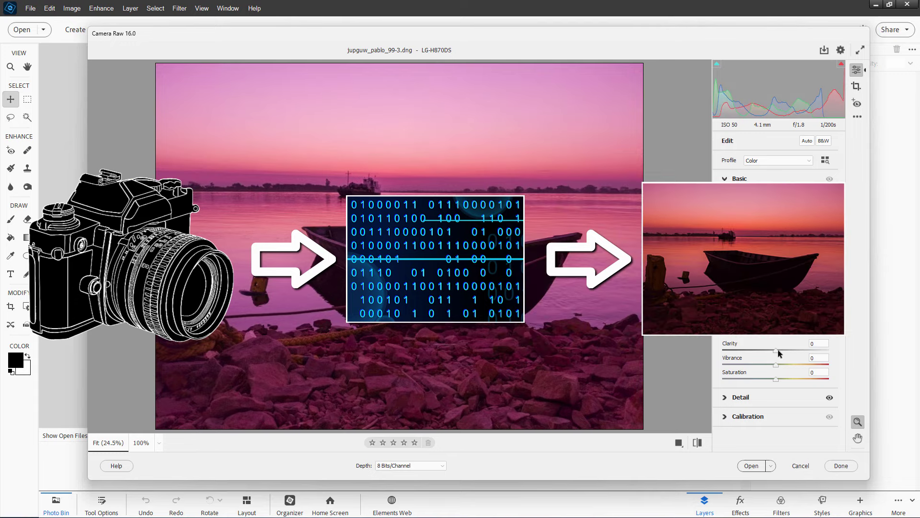
{"action": "mouse_move", "coordinate": [789, 364]}
{"action": "left_mouse_down"}
{"action": "mouse_move", "coordinate": [775, 364]}
{"action": "mouse_move", "coordinate": [809, 361]}
{"action": "mouse_move", "coordinate": [799, 360]}
{"action": "left_mouse_up"}
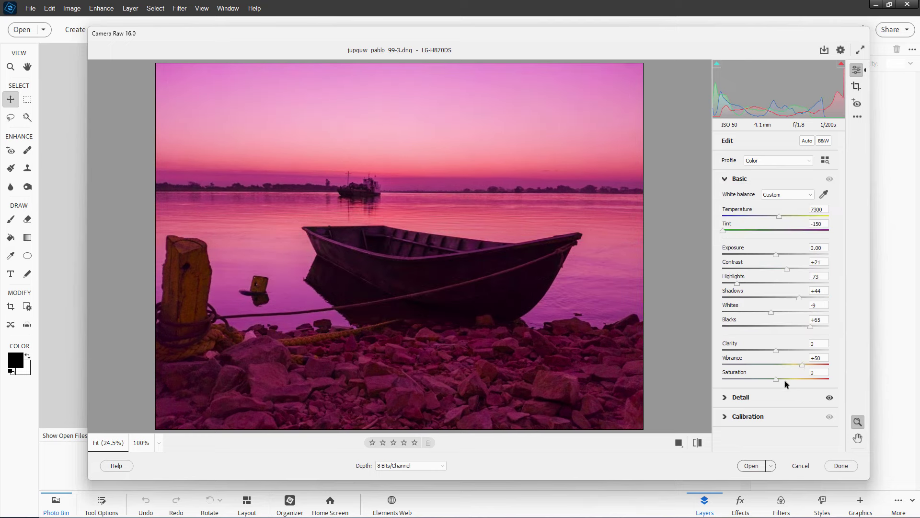
{"action": "left_click_drag", "start_coordinate": [777, 378], "coordinate": [783, 376]}
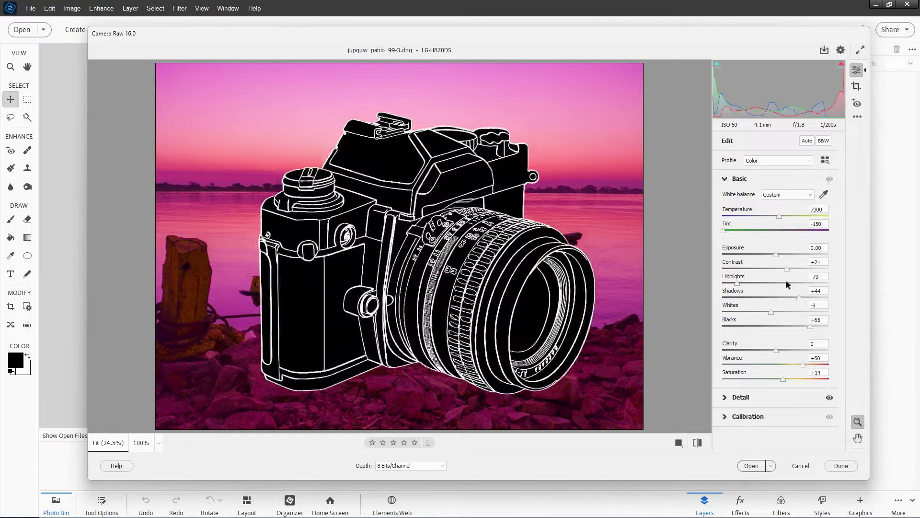
{"action": "mouse_move", "coordinate": [784, 380]}
{"action": "left_mouse_down"}
{"action": "mouse_move", "coordinate": [758, 378]}
{"action": "mouse_move", "coordinate": [781, 379]}
{"action": "mouse_move", "coordinate": [789, 366]}
{"action": "left_mouse_up"}
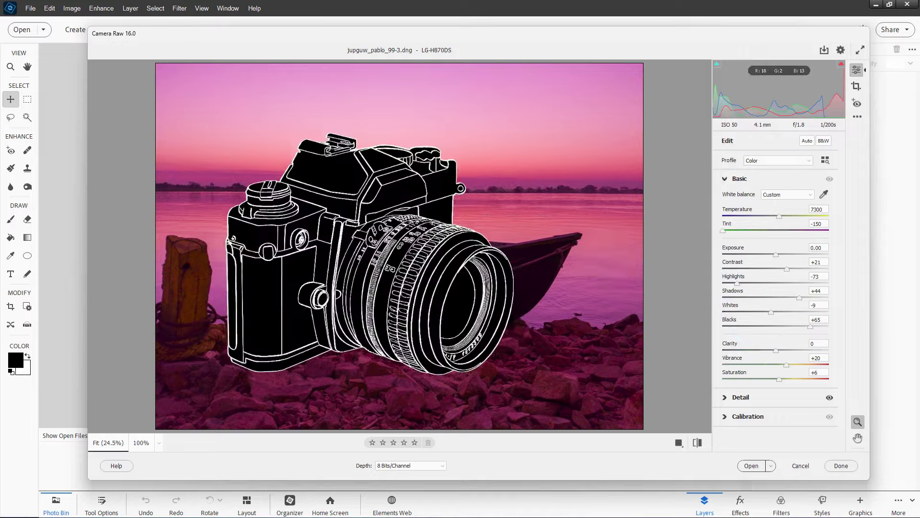
Inspect the water and boat at 100% in the preview, then zoom back out
{"action": "left_click", "coordinate": [480, 302]}
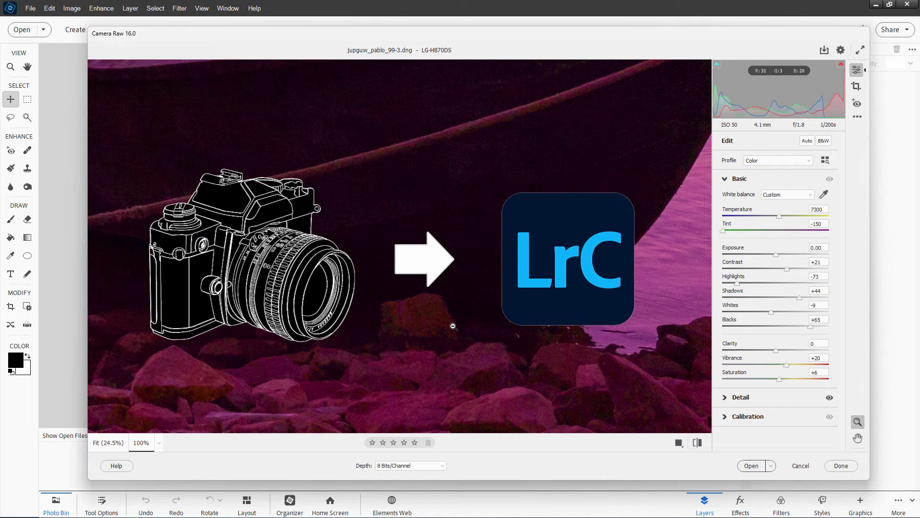
{"action": "key", "text": "h"}
{"action": "left_click_drag", "start_coordinate": [521, 390], "coordinate": [415, 318]}
{"action": "key", "text": "z"}
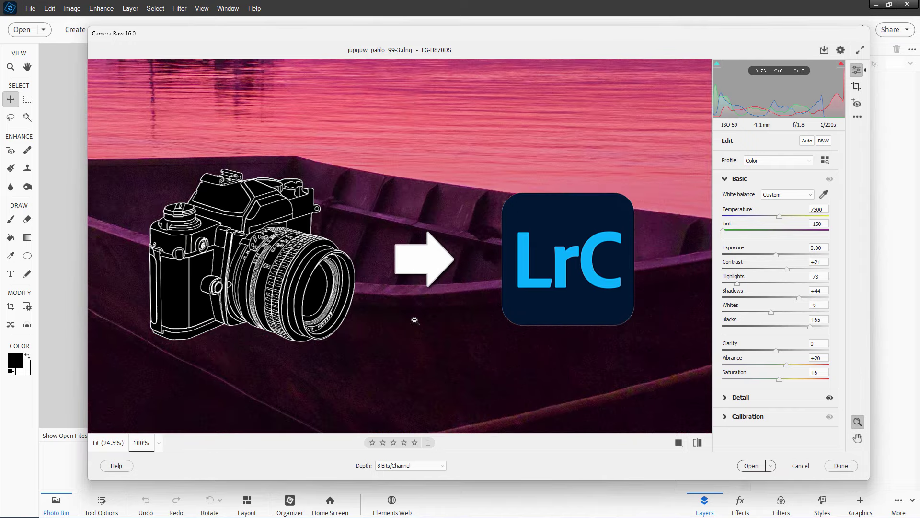
{"action": "left_click", "coordinate": [413, 320], "text": "alt"}
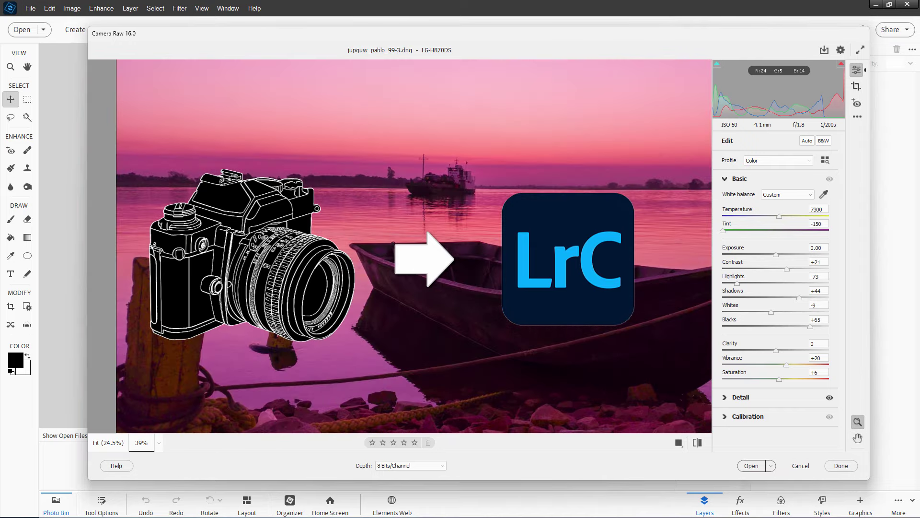
{"action": "mouse_move", "coordinate": [515, 323]}
{"action": "left_mouse_down"}
{"action": "mouse_move", "coordinate": [476, 312]}
{"action": "mouse_move", "coordinate": [501, 324]}
{"action": "left_mouse_up"}
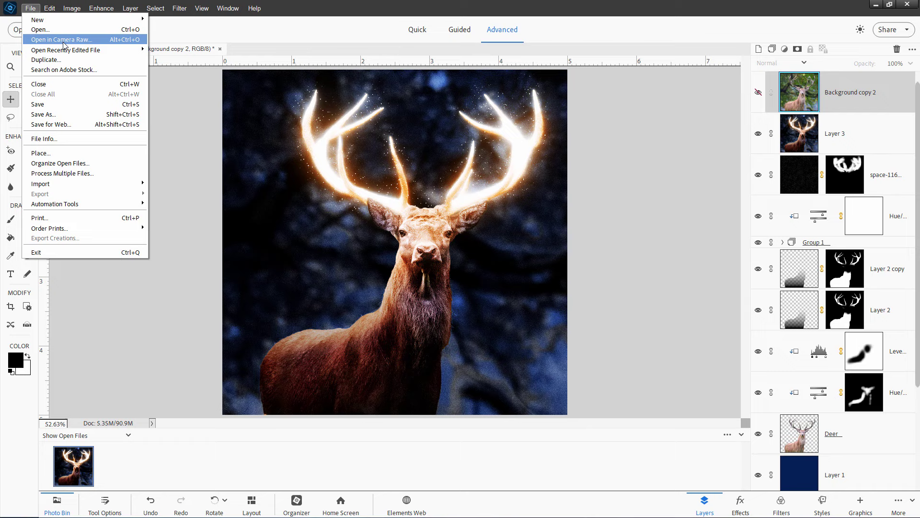
Open 1pvmu_ketsadauns1995.cr2 from the Projects folder in Camera Raw and reposition its window
{"action": "left_click", "coordinate": [64, 41]}
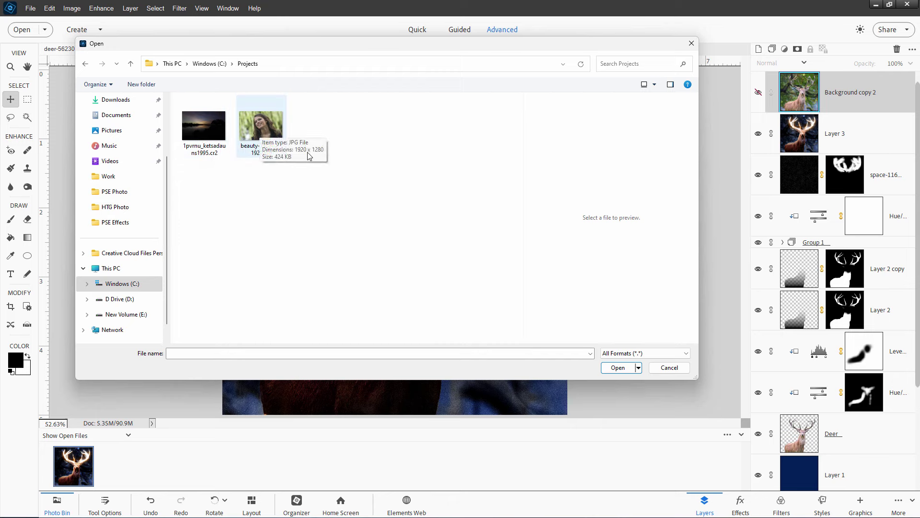
{"action": "left_click", "coordinate": [203, 128]}
{"action": "left_click", "coordinate": [616, 368]}
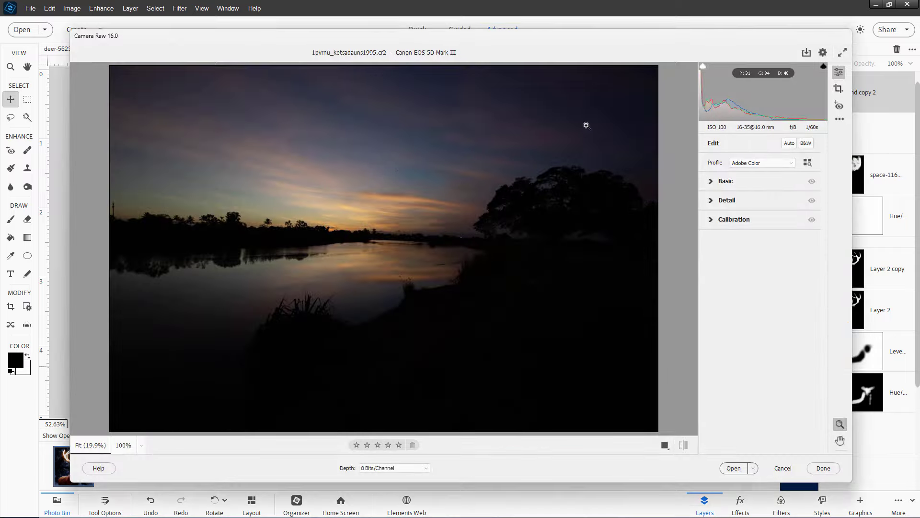
{"action": "left_click_drag", "start_coordinate": [579, 39], "coordinate": [558, 46]}
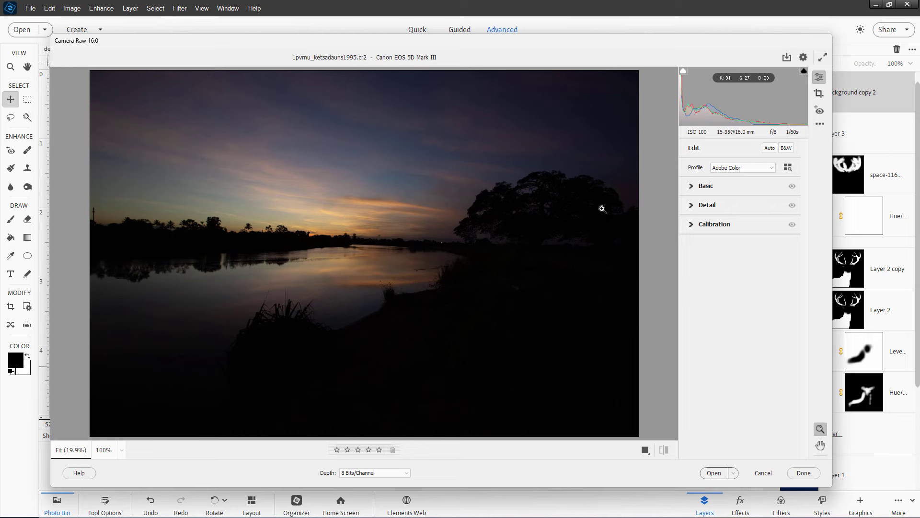
Expand the Basic panel, try Exposure at +5.00, then reset it to 0.00
{"action": "left_click", "coordinate": [691, 187]}
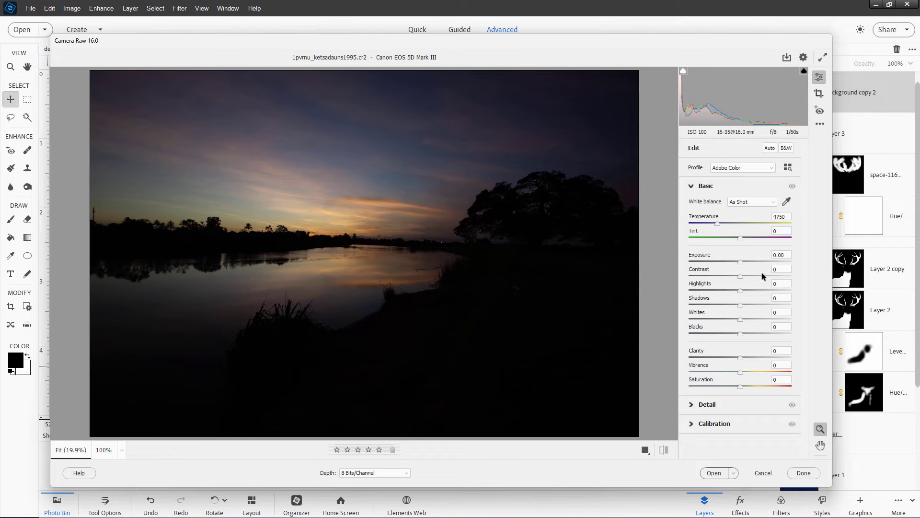
{"action": "left_click_drag", "start_coordinate": [741, 263], "coordinate": [796, 271]}
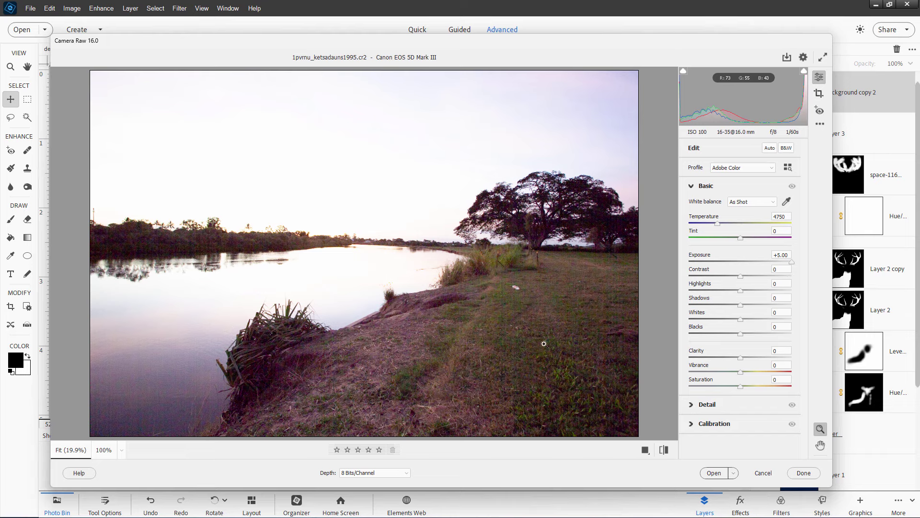
{"action": "left_click_drag", "start_coordinate": [792, 262], "coordinate": [742, 262]}
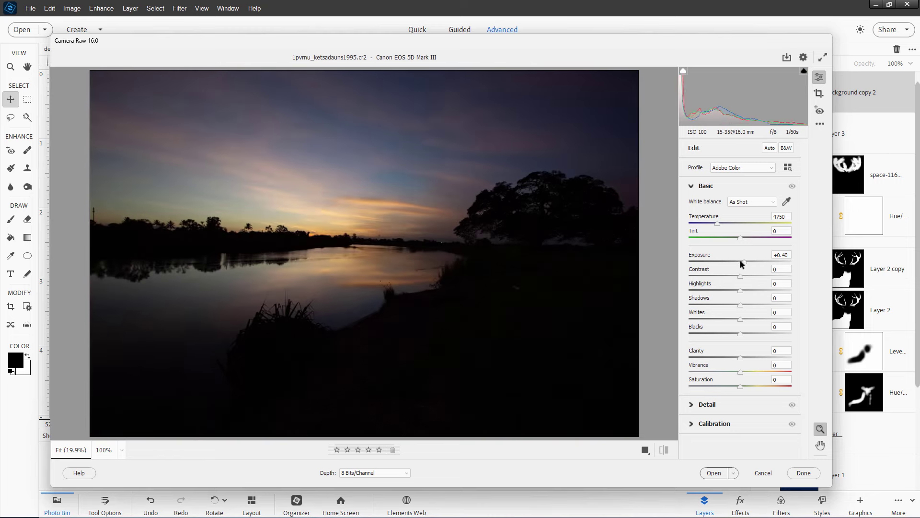
{"action": "double_click", "coordinate": [742, 262]}
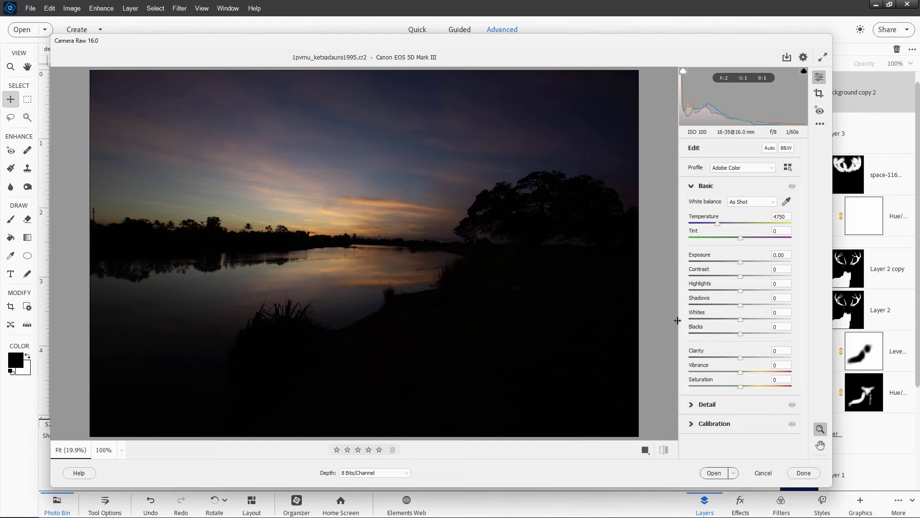
{"action": "left_click_drag", "start_coordinate": [740, 262], "coordinate": [783, 263]}
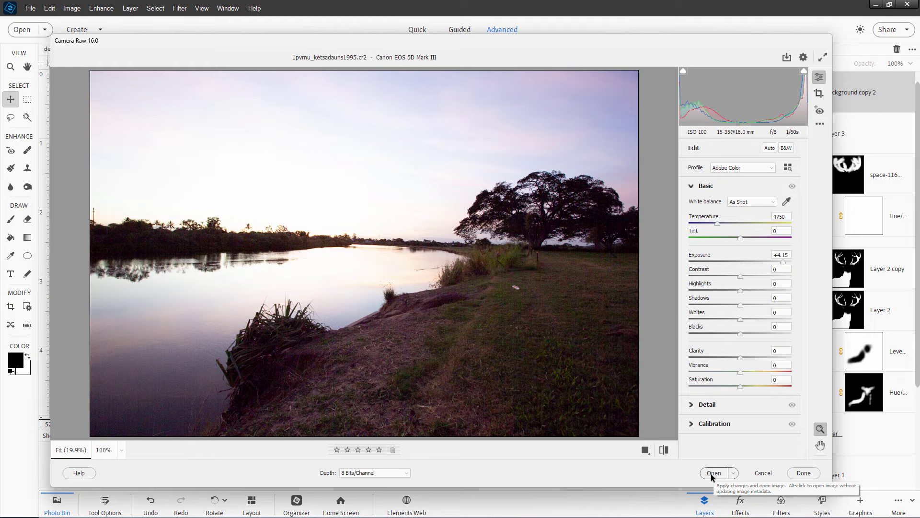
{"action": "left_click", "coordinate": [734, 473]}
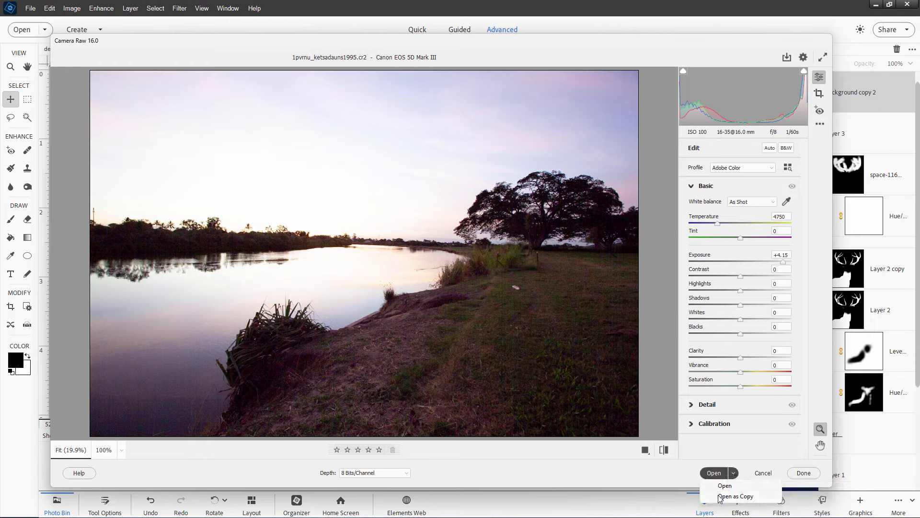
{"action": "left_click", "coordinate": [732, 496]}
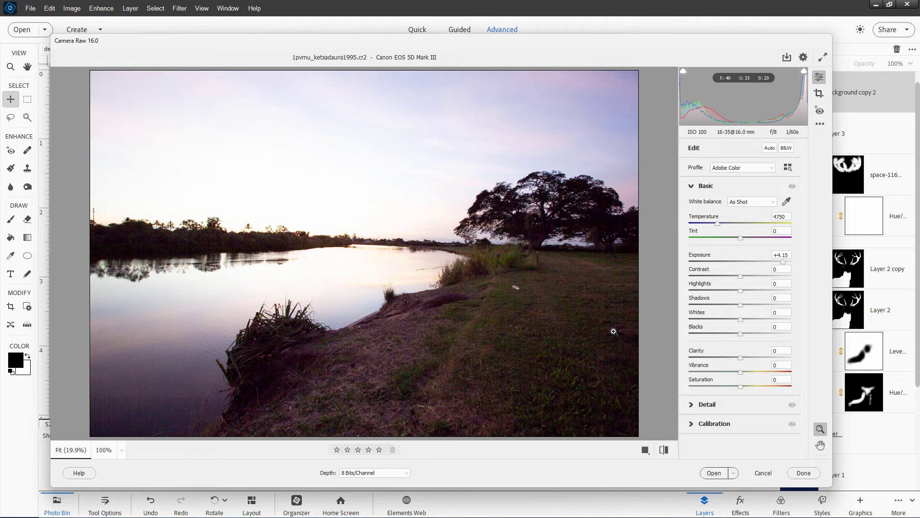
Set Highlights -100, Whites -9, Blacks -40, Shadows +6, Exposure +3.95, Vibrance +55, and apply with Done
{"action": "left_click_drag", "start_coordinate": [742, 334], "coordinate": [688, 290]}
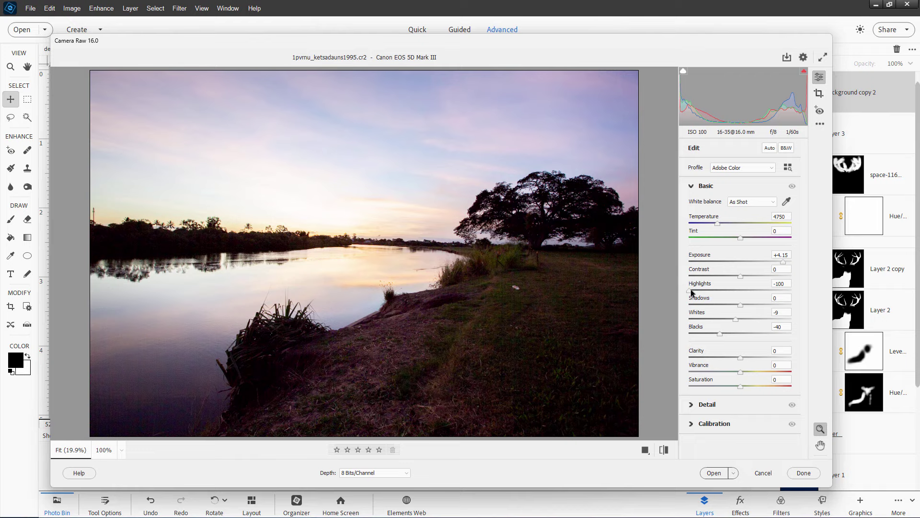
{"action": "left_click_drag", "start_coordinate": [742, 309], "coordinate": [745, 308]}
{"action": "left_click_drag", "start_coordinate": [782, 263], "coordinate": [781, 262]}
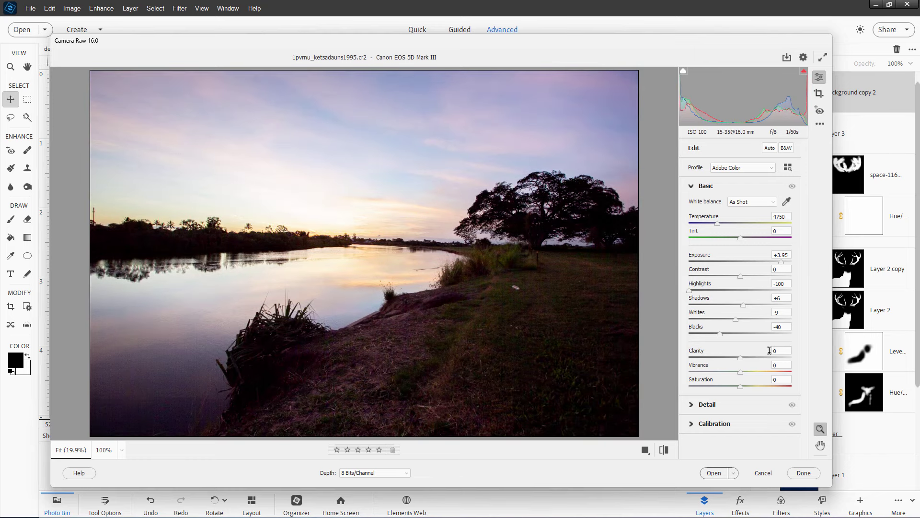
{"action": "left_click_drag", "start_coordinate": [739, 371], "coordinate": [768, 371]}
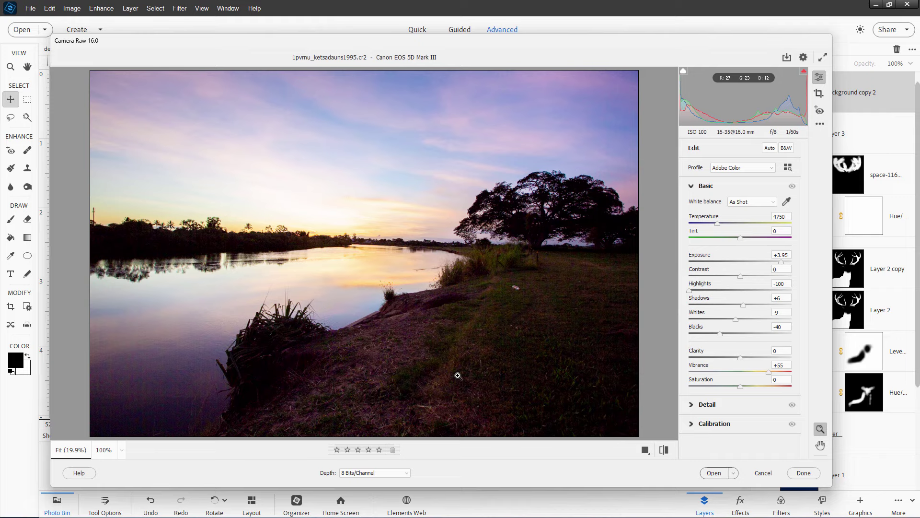
{"action": "left_click", "coordinate": [804, 473]}
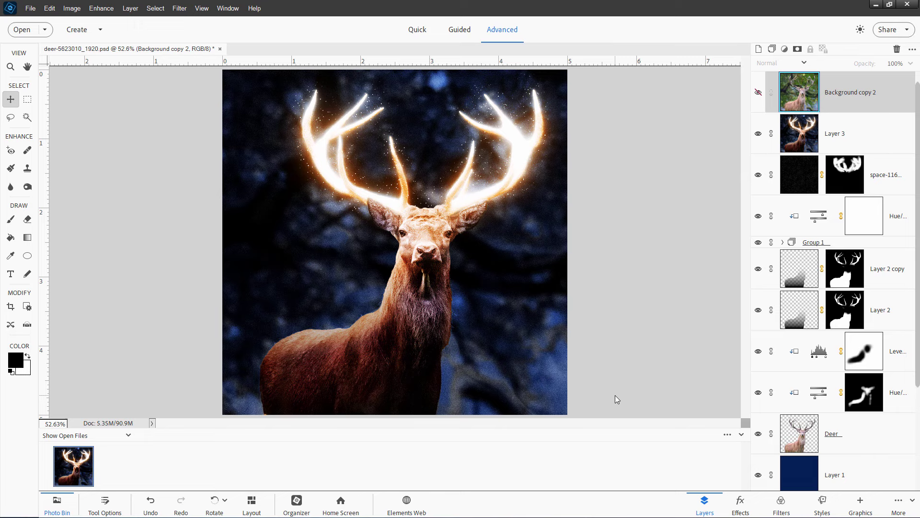
{"action": "key", "text": "super+e"}
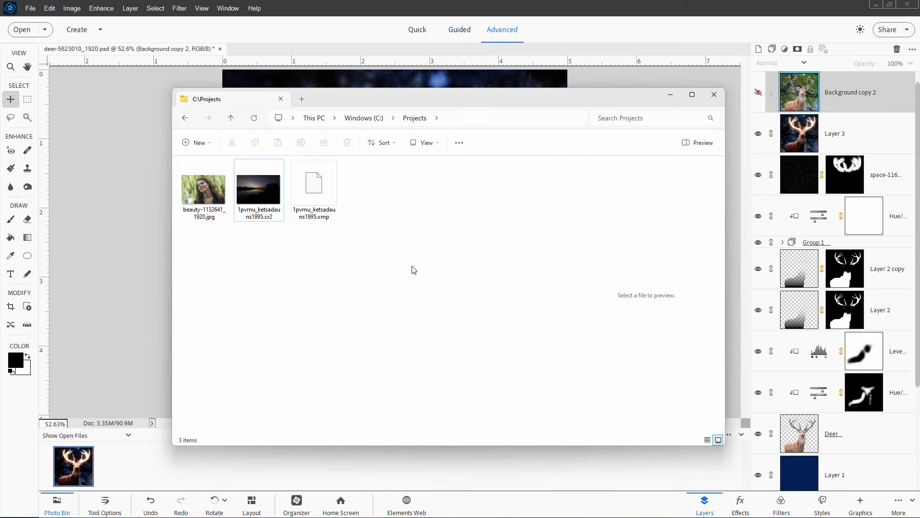
{"action": "left_click_drag", "start_coordinate": [466, 103], "coordinate": [477, 107]}
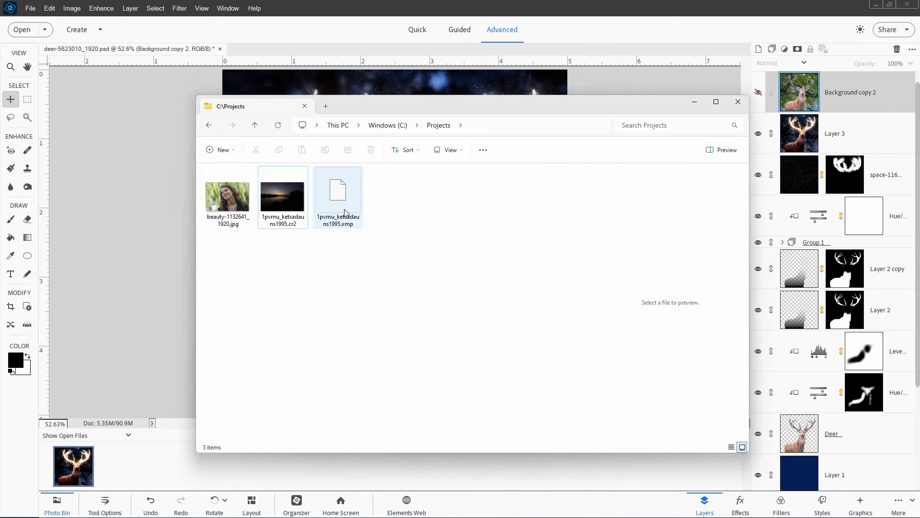
{"action": "mouse_move", "coordinate": [345, 195]}
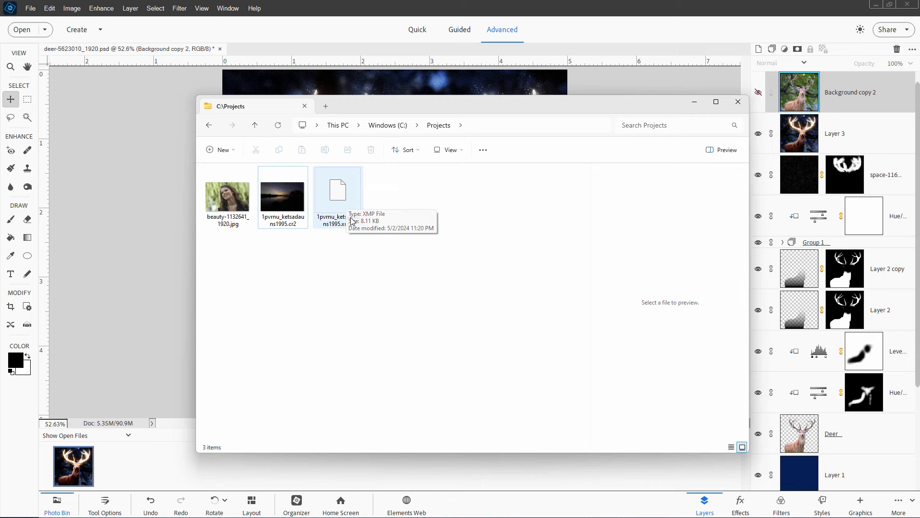
{"action": "mouse_move", "coordinate": [277, 207]}
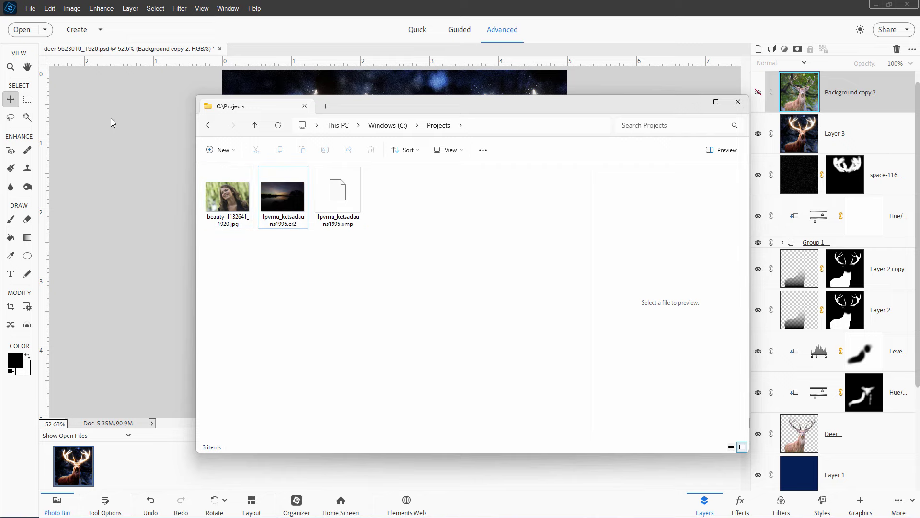
{"action": "left_click", "coordinate": [32, 9]}
Open beauty-1132641_1920.jpg in Camera Raw and move the window into place
{"action": "left_click", "coordinate": [42, 41]}
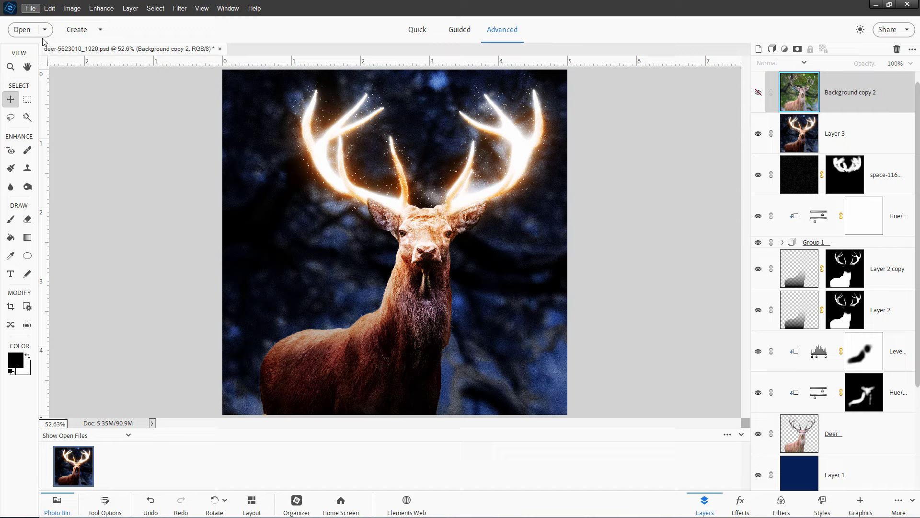
{"action": "left_click", "coordinate": [307, 137]}
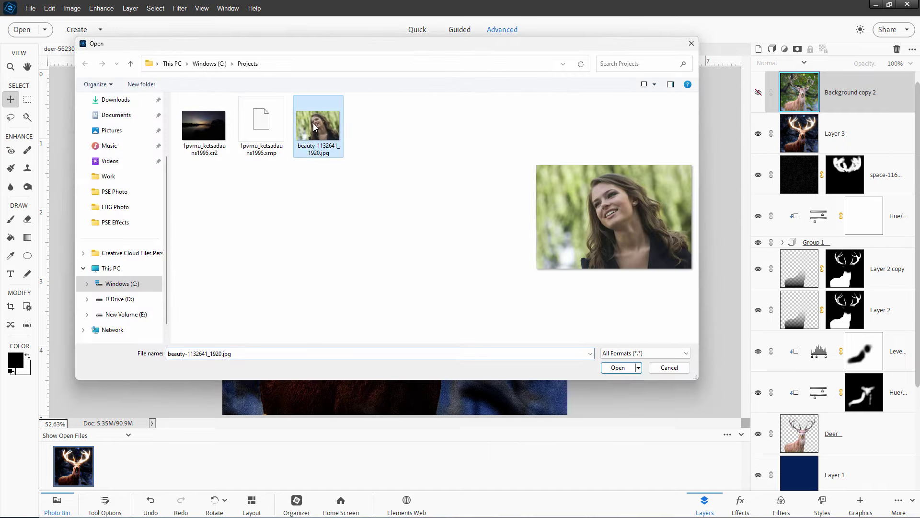
{"action": "left_click", "coordinate": [617, 367]}
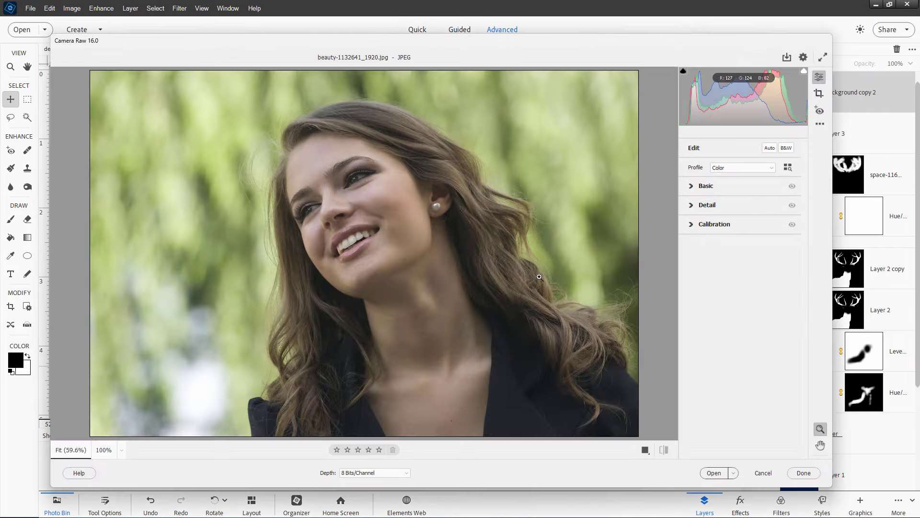
{"action": "mouse_move", "coordinate": [434, 45]}
{"action": "left_mouse_down"}
{"action": "mouse_move", "coordinate": [493, 51]}
{"action": "mouse_move", "coordinate": [416, 48]}
{"action": "mouse_move", "coordinate": [426, 48]}
{"action": "left_mouse_up"}
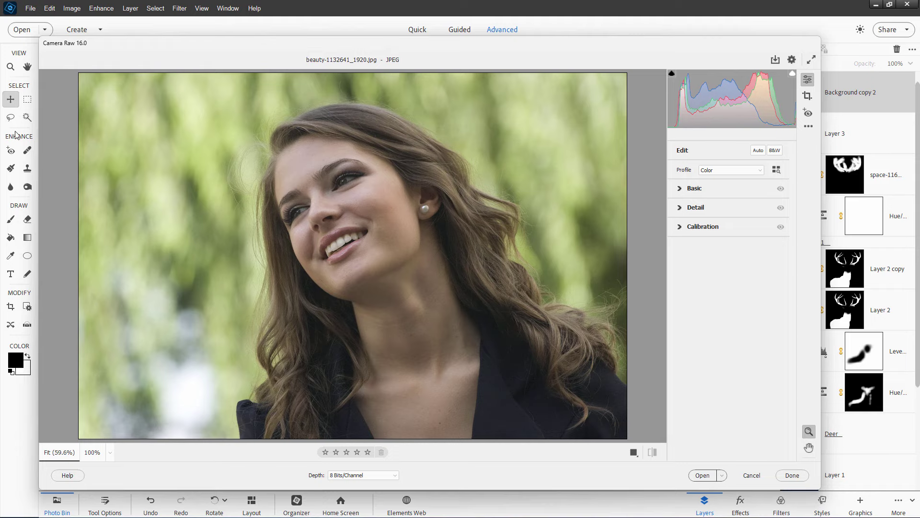
{"action": "left_click_drag", "start_coordinate": [133, 41], "coordinate": [181, 38]}
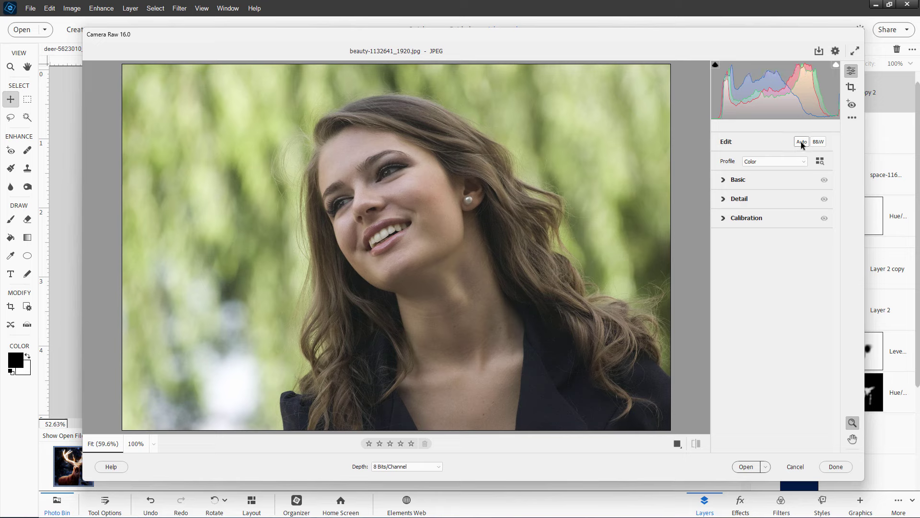
Try black and white on the portrait, then leave it in colour on the Color profile
{"action": "left_click", "coordinate": [818, 141]}
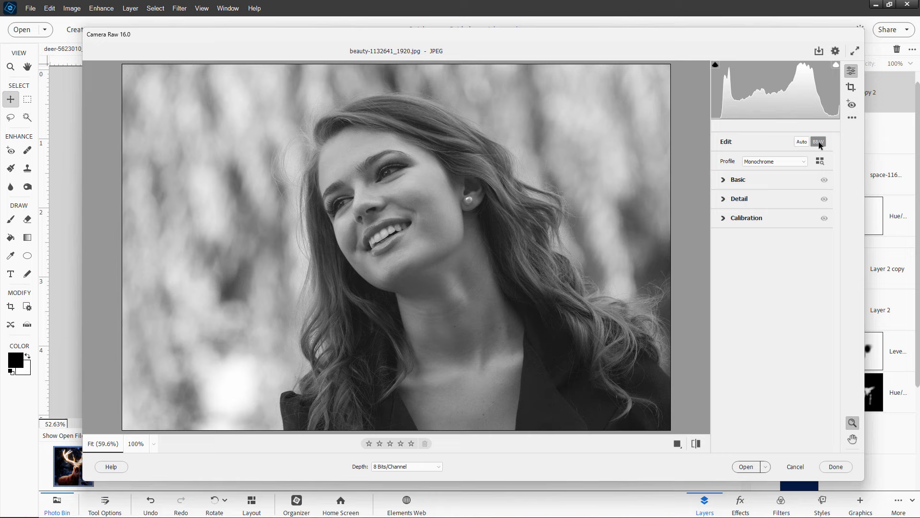
{"action": "left_click", "coordinate": [820, 141]}
{"action": "left_click", "coordinate": [820, 142]}
{"action": "left_click", "coordinate": [819, 141]}
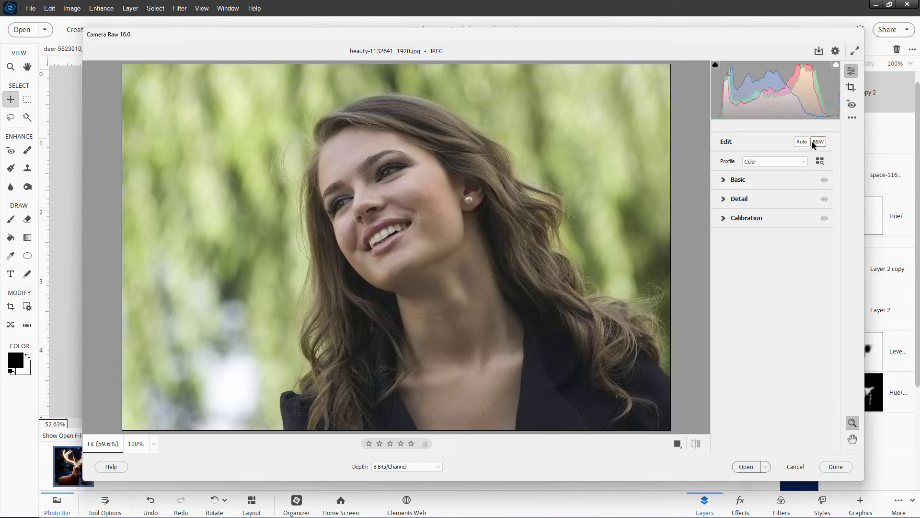
{"action": "left_click", "coordinate": [803, 162]}
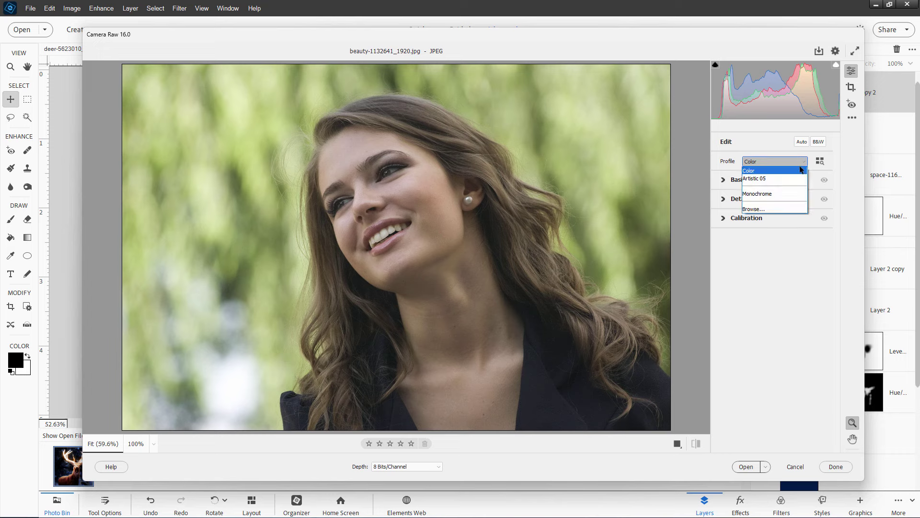
Open the full profile browser and add Artistic 05 to the favourite profiles
{"action": "left_click", "coordinate": [754, 223]}
{"action": "left_click", "coordinate": [722, 181]}
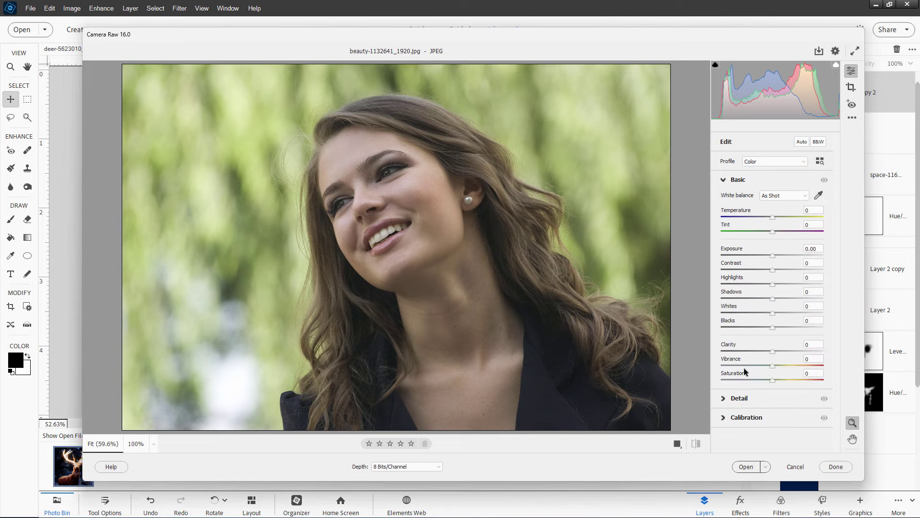
{"action": "left_click", "coordinate": [795, 179]}
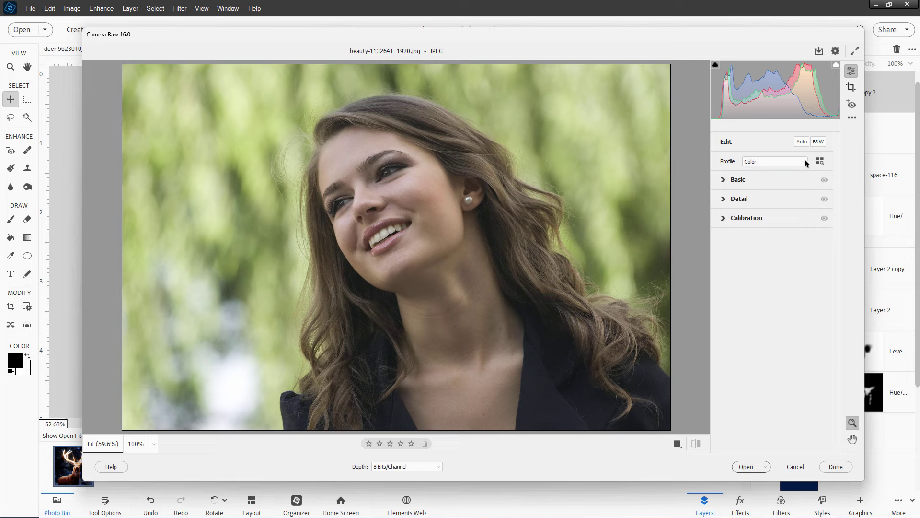
{"action": "left_click", "coordinate": [806, 161]}
{"action": "left_click", "coordinate": [755, 210]}
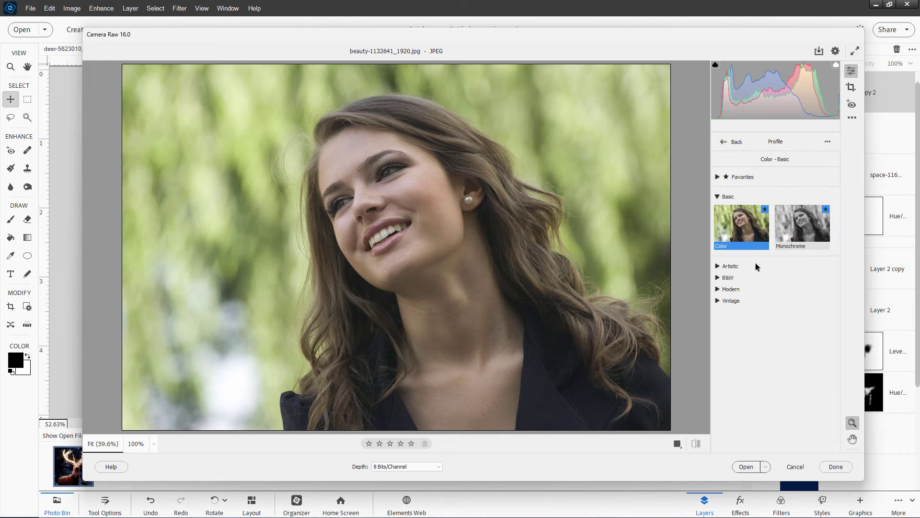
{"action": "left_click", "coordinate": [722, 267]}
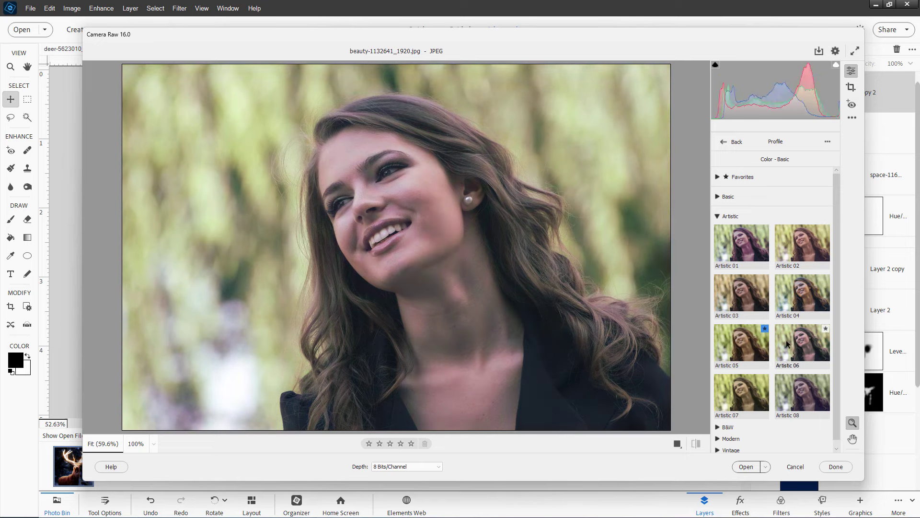
{"action": "left_click", "coordinate": [764, 329]}
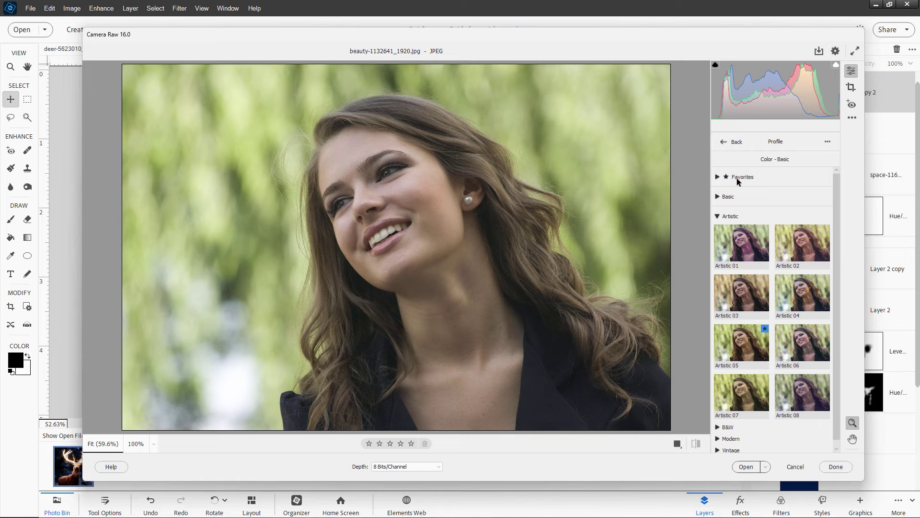
Browse the Favorites, Artistic and B&W profile groups
{"action": "left_click", "coordinate": [718, 178]}
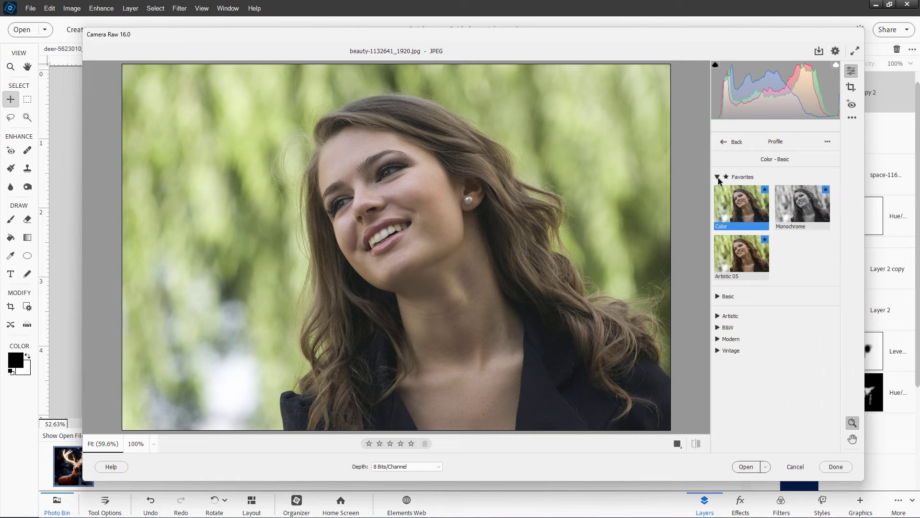
{"action": "left_click", "coordinate": [718, 178]}
{"action": "left_click", "coordinate": [718, 217]}
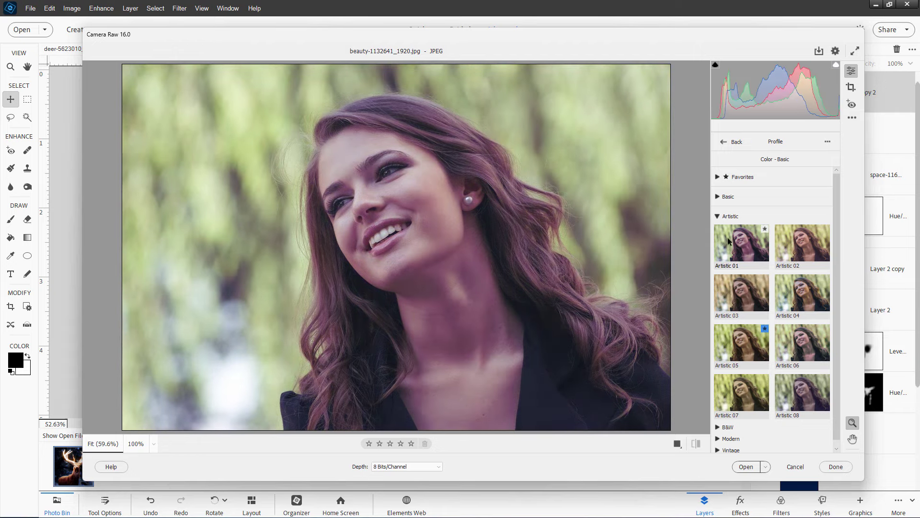
{"action": "left_click", "coordinate": [718, 217]}
{"action": "left_click", "coordinate": [717, 228]}
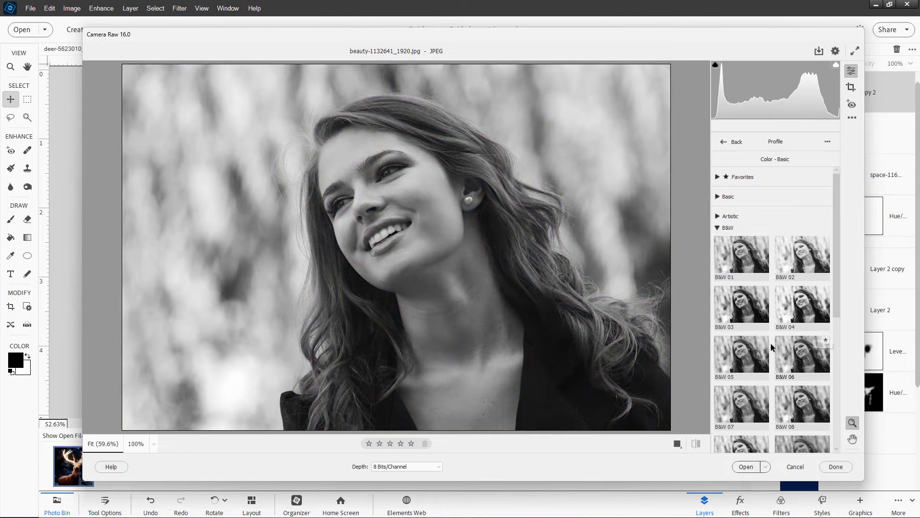
{"action": "left_click_drag", "start_coordinate": [838, 299], "coordinate": [832, 416]}
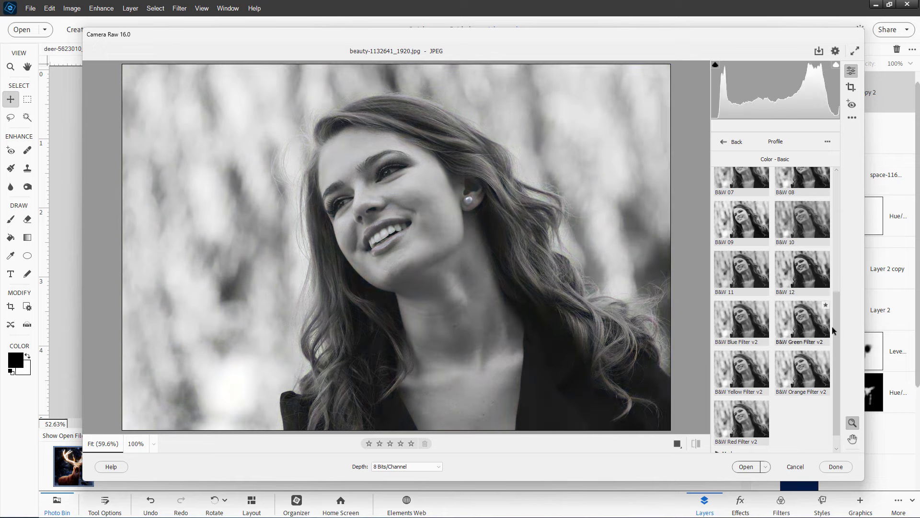
{"action": "scroll", "coordinate": [839, 318], "scroll_direction": "up", "scroll_amount": 1}
{"action": "left_click_drag", "start_coordinate": [838, 319], "coordinate": [836, 211]}
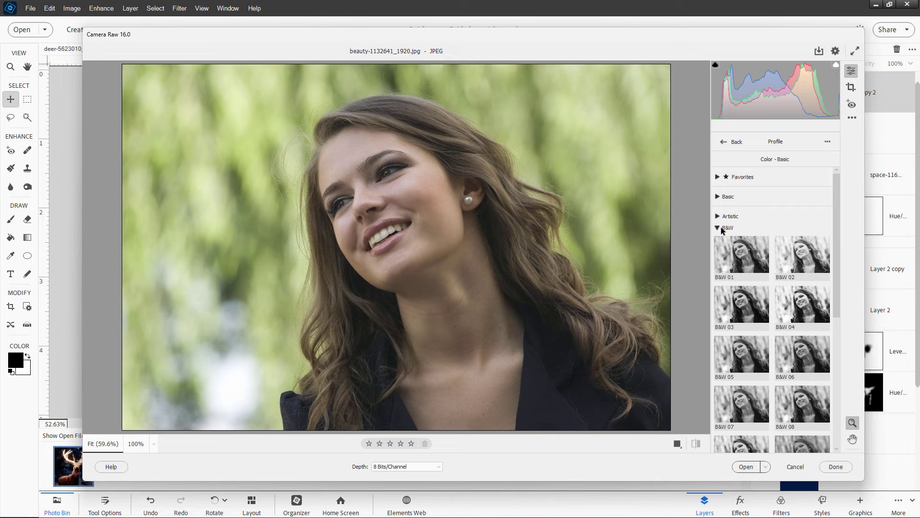
{"action": "left_click", "coordinate": [717, 228]}
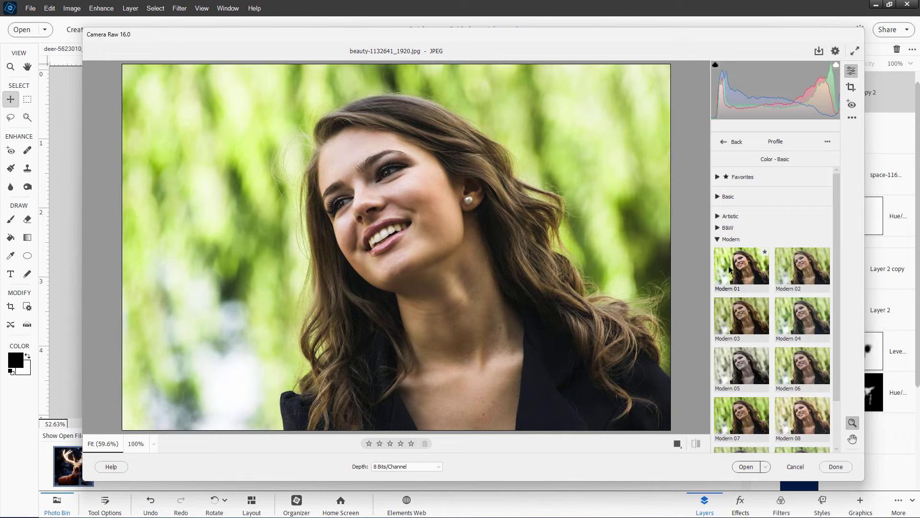
{"action": "scroll", "coordinate": [838, 243], "scroll_direction": "down", "scroll_amount": 3}
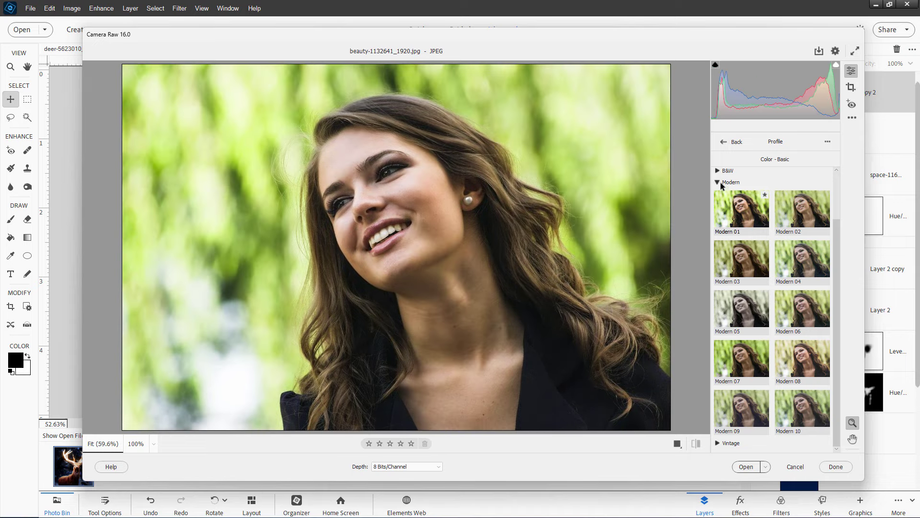
Preview the Vintage profiles, then apply Modern 01 at Amount 100
{"action": "left_click", "coordinate": [721, 184]}
{"action": "left_click", "coordinate": [718, 252]}
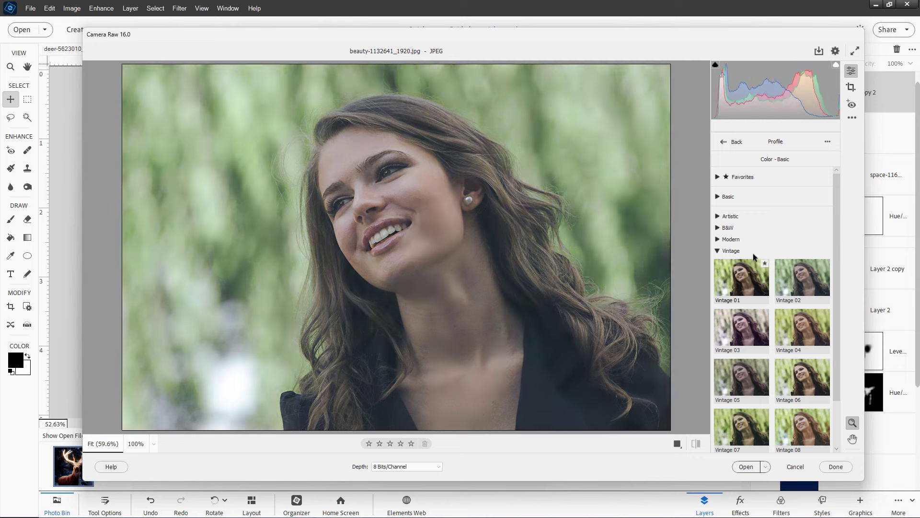
{"action": "left_click", "coordinate": [717, 250]}
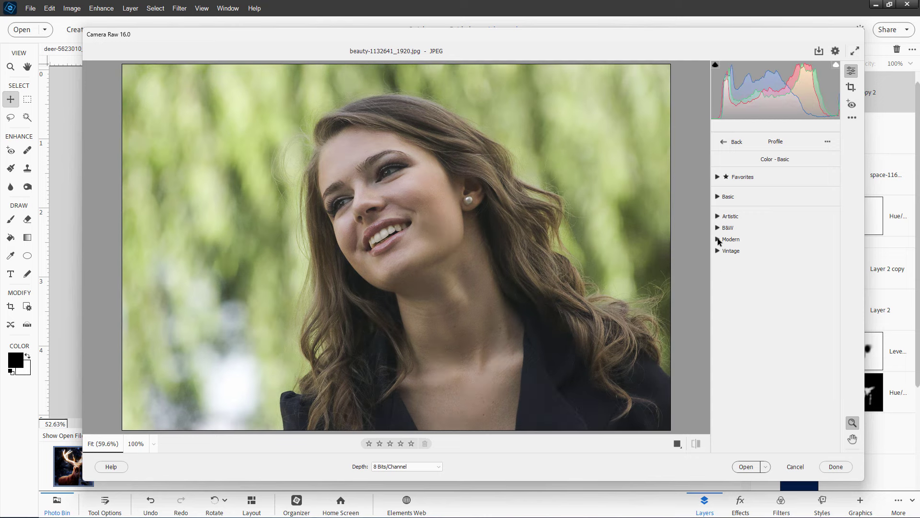
{"action": "left_click", "coordinate": [718, 239]}
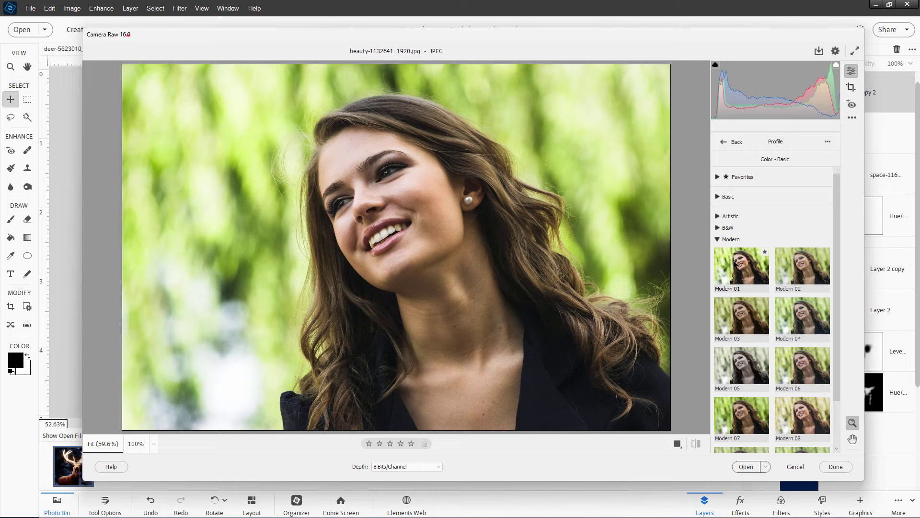
{"action": "left_click", "coordinate": [735, 263]}
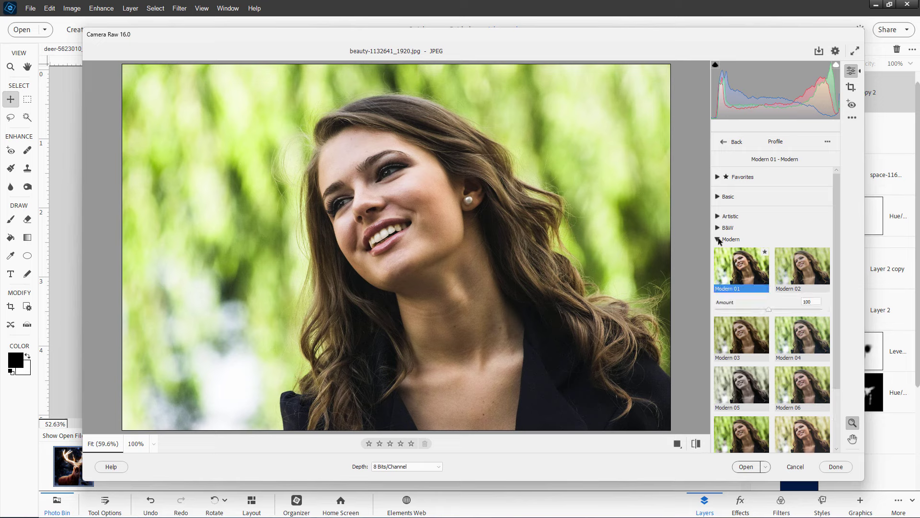
{"action": "left_click", "coordinate": [717, 239]}
Set the portrait's profile back to Color and expand Basic to show Temperature, Tint and tone sliders
{"action": "left_click", "coordinate": [725, 141]}
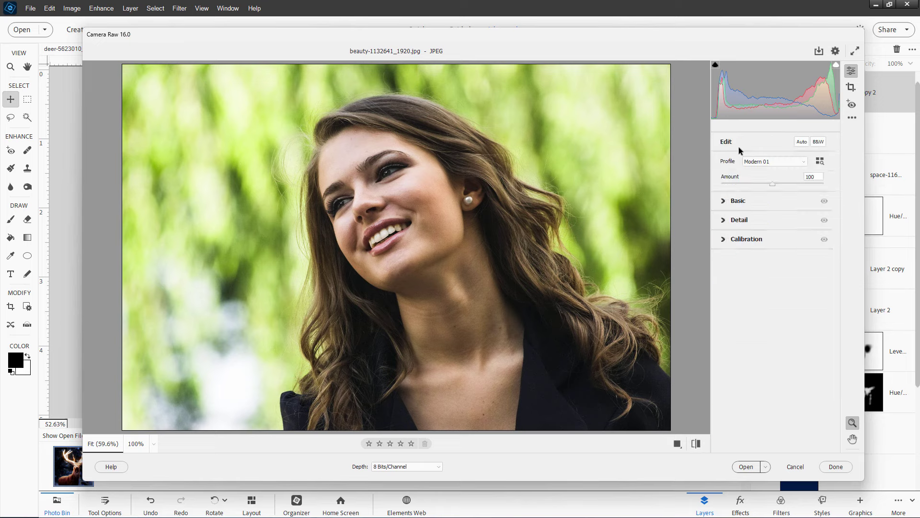
{"action": "left_click", "coordinate": [724, 202]}
{"action": "left_click", "coordinate": [724, 201]}
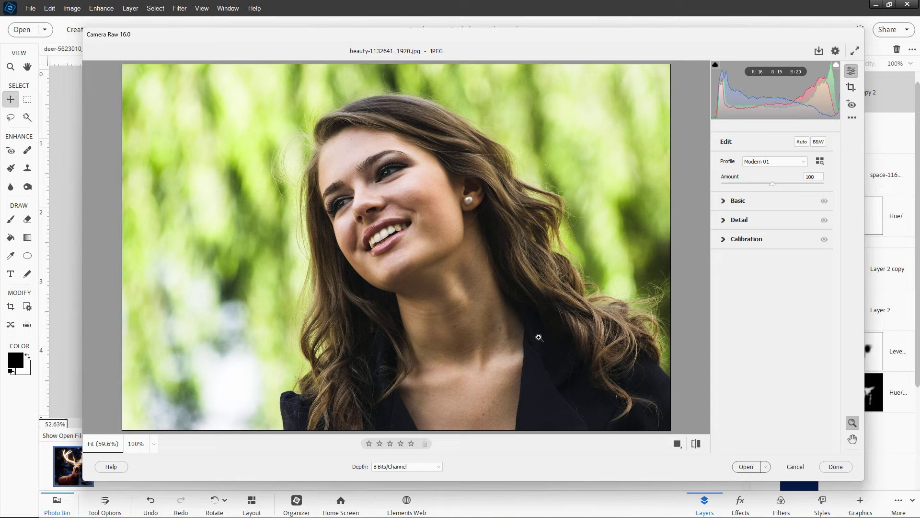
{"action": "left_click", "coordinate": [723, 202]}
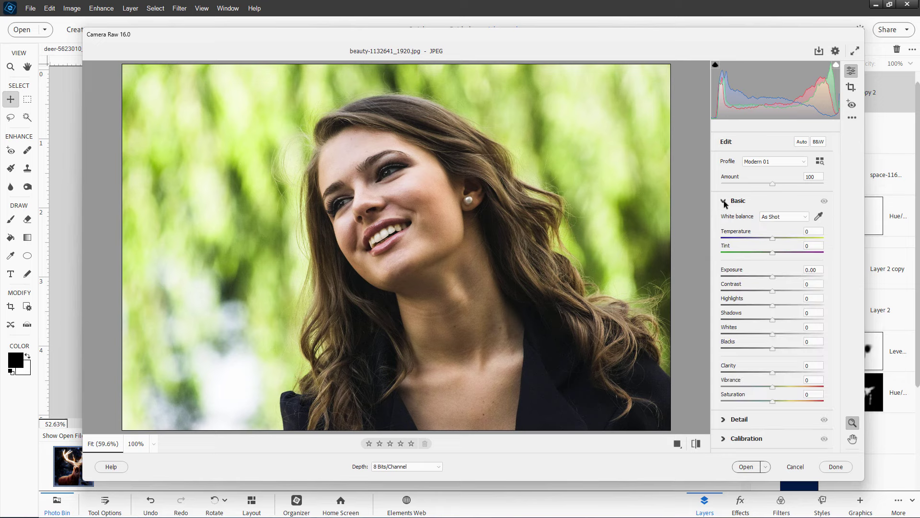
{"action": "left_click", "coordinate": [724, 201]}
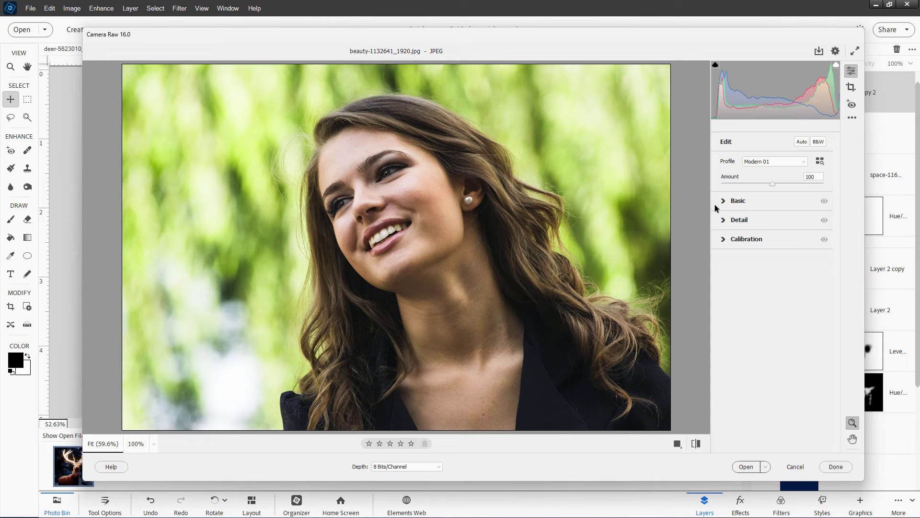
{"action": "left_click", "coordinate": [788, 158]}
{"action": "left_click", "coordinate": [750, 187]}
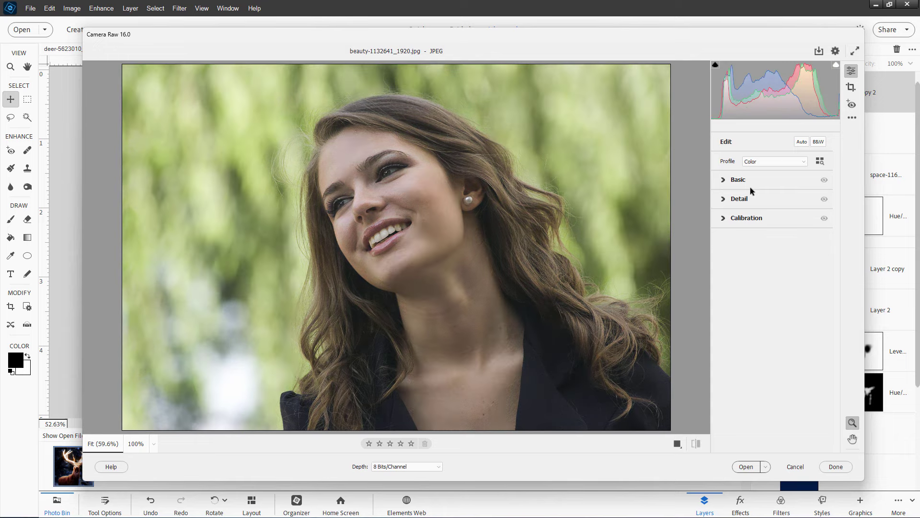
{"action": "left_click", "coordinate": [722, 180]}
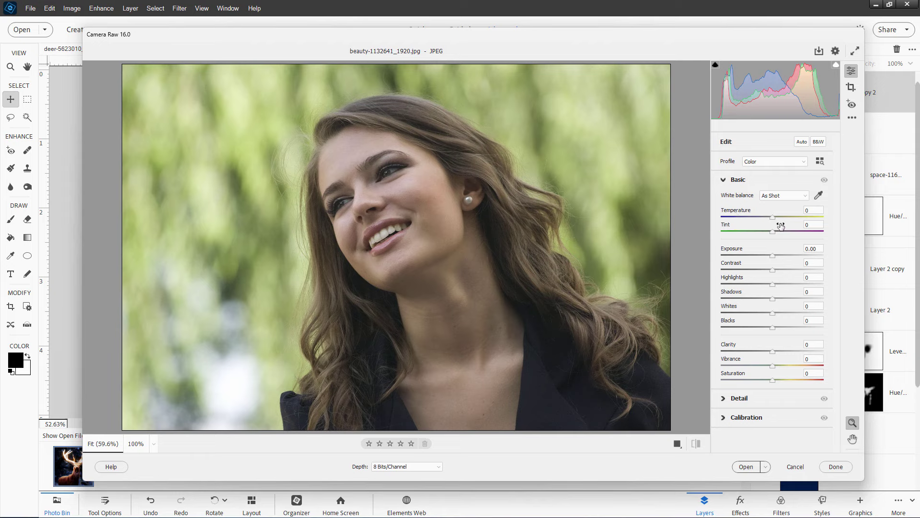
Set a custom white balance of Temperature +6 and Tint +21, and raise Exposure to +0.15
{"action": "mouse_move", "coordinate": [770, 214]}
{"action": "left_mouse_down"}
{"action": "mouse_move", "coordinate": [781, 214]}
{"action": "mouse_move", "coordinate": [748, 215]}
{"action": "mouse_move", "coordinate": [770, 214]}
{"action": "mouse_move", "coordinate": [789, 231]}
{"action": "mouse_move", "coordinate": [755, 232]}
{"action": "mouse_move", "coordinate": [789, 231]}
{"action": "mouse_move", "coordinate": [775, 216]}
{"action": "left_mouse_up"}
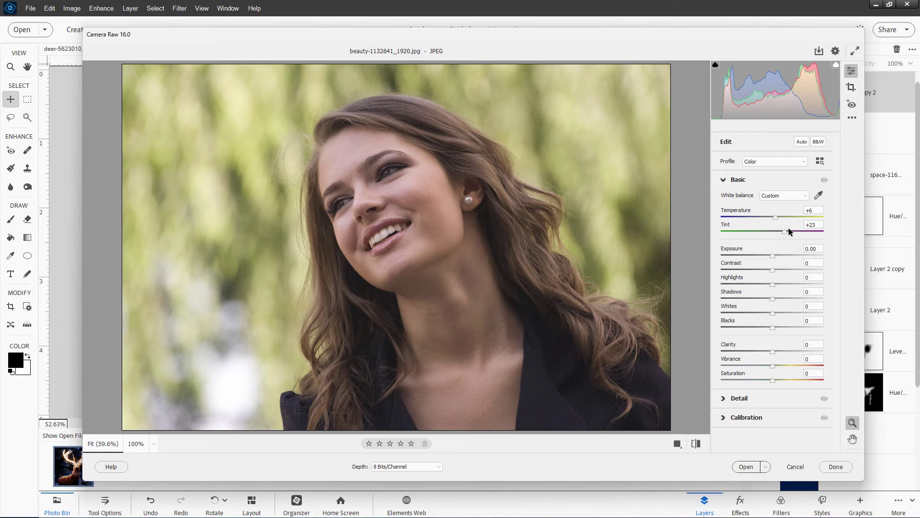
{"action": "left_click_drag", "start_coordinate": [786, 232], "coordinate": [783, 232]}
{"action": "mouse_move", "coordinate": [772, 256]}
{"action": "left_mouse_down"}
{"action": "mouse_move", "coordinate": [781, 254]}
{"action": "mouse_move", "coordinate": [763, 256]}
{"action": "mouse_move", "coordinate": [774, 256]}
{"action": "mouse_move", "coordinate": [773, 269]}
{"action": "left_mouse_up"}
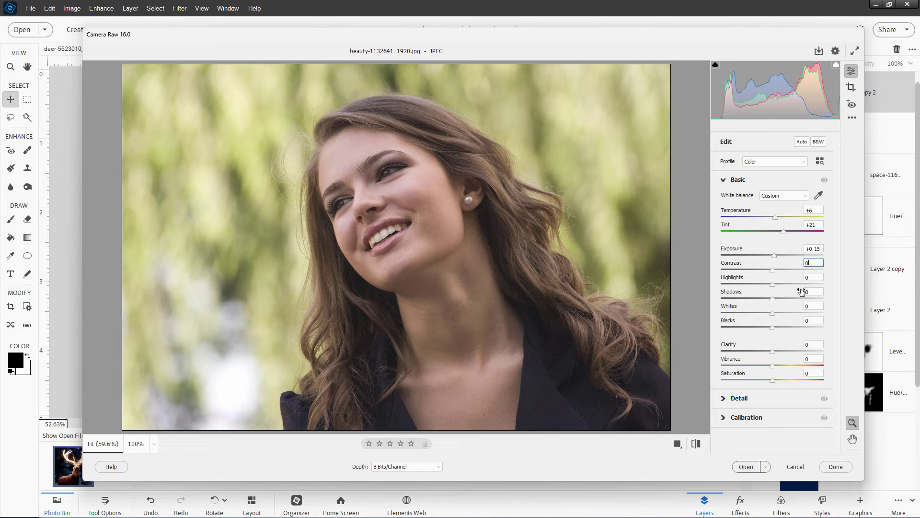
Set Highlights to +28, Shadows to -32, Whites to +36 and Blacks to -38
{"action": "left_click_drag", "start_coordinate": [772, 284], "coordinate": [751, 299]}
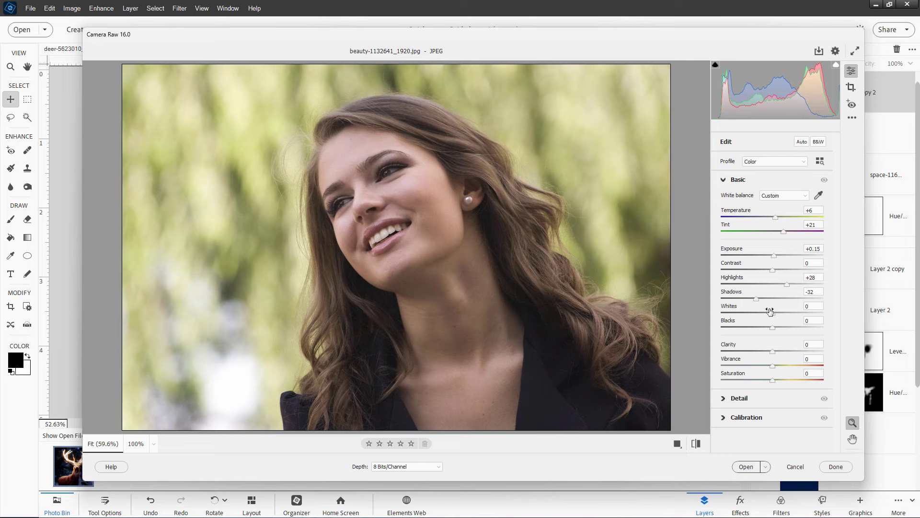
{"action": "left_click_drag", "start_coordinate": [772, 312], "coordinate": [752, 325]}
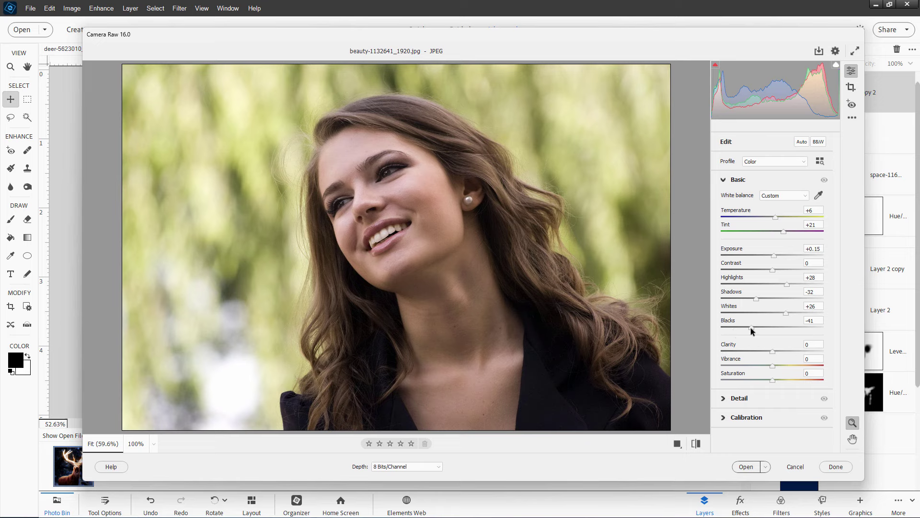
{"action": "mouse_move", "coordinate": [750, 327]}
{"action": "left_mouse_down"}
{"action": "mouse_move", "coordinate": [740, 326]}
{"action": "mouse_move", "coordinate": [767, 326]}
{"action": "mouse_move", "coordinate": [752, 324]}
{"action": "left_mouse_up"}
{"action": "left_click_drag", "start_coordinate": [753, 327], "coordinate": [752, 327]}
{"action": "mouse_move", "coordinate": [786, 312]}
{"action": "left_mouse_down"}
{"action": "mouse_move", "coordinate": [824, 308]}
{"action": "mouse_move", "coordinate": [769, 313]}
{"action": "mouse_move", "coordinate": [790, 311]}
{"action": "left_mouse_up"}
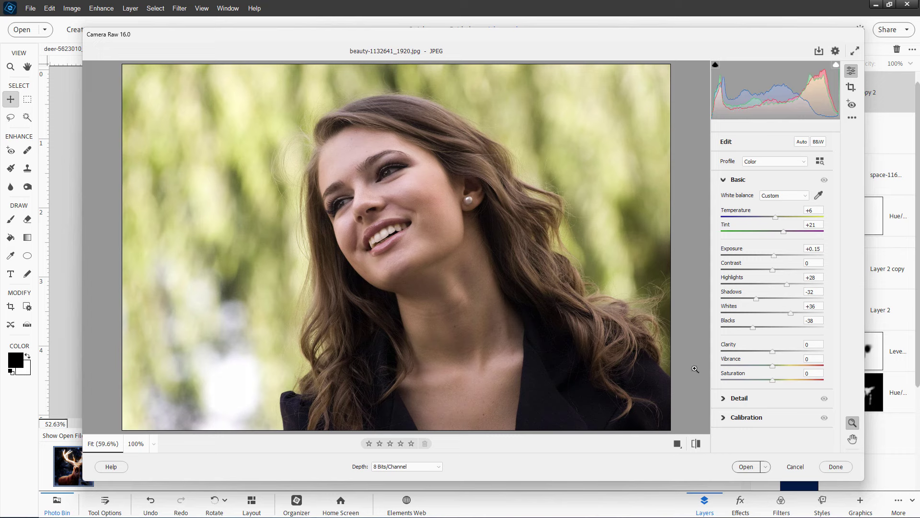
{"action": "left_click", "coordinate": [677, 444]}
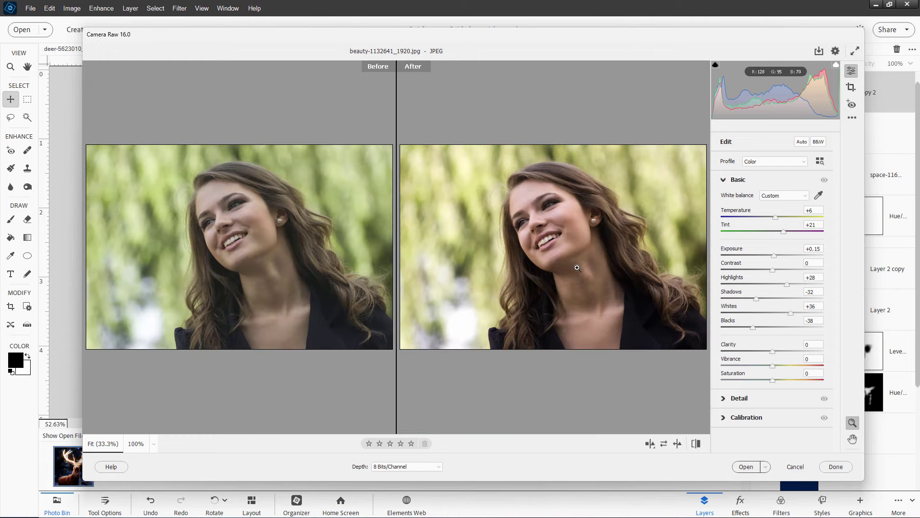
{"action": "left_click", "coordinate": [650, 443]}
{"action": "left_click", "coordinate": [651, 444]}
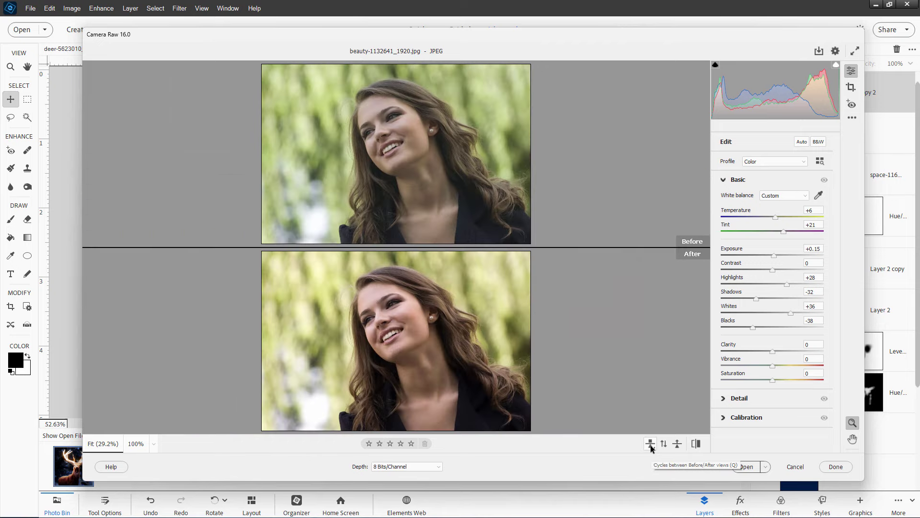
{"action": "left_click", "coordinate": [650, 444]}
{"action": "left_click", "coordinate": [650, 444]}
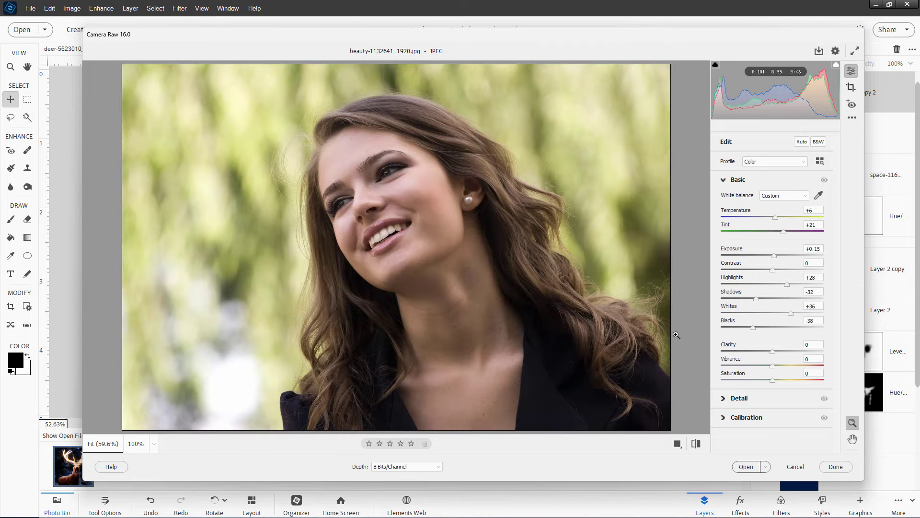
Set Clarity to +9 and Vibrance to +24, trying Saturation but leaving it at 0
{"action": "mouse_move", "coordinate": [772, 351]}
{"action": "left_mouse_down"}
{"action": "mouse_move", "coordinate": [818, 352]}
{"action": "mouse_move", "coordinate": [778, 353]}
{"action": "left_mouse_up"}
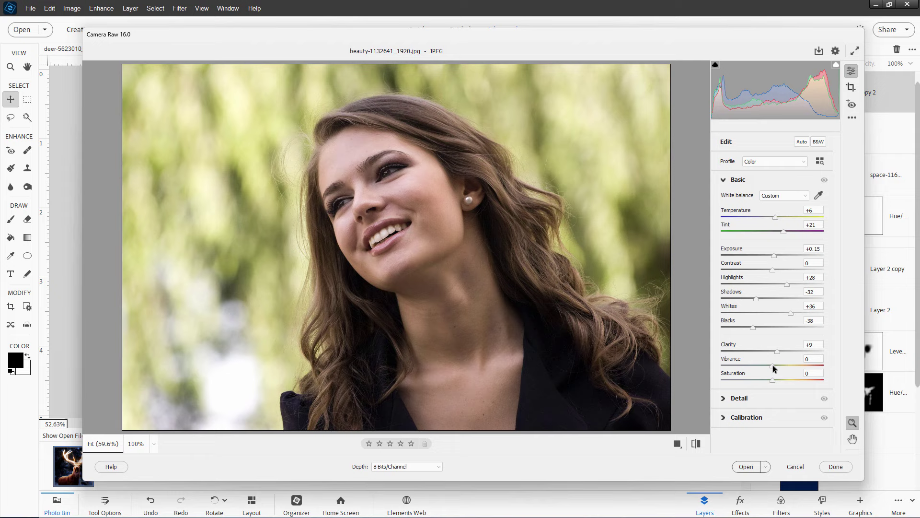
{"action": "mouse_move", "coordinate": [777, 366]}
{"action": "left_mouse_down"}
{"action": "mouse_move", "coordinate": [808, 369]}
{"action": "mouse_move", "coordinate": [774, 365]}
{"action": "left_mouse_up"}
{"action": "left_click_drag", "start_coordinate": [788, 365], "coordinate": [782, 366]}
{"action": "mouse_move", "coordinate": [772, 380]}
{"action": "left_mouse_down"}
{"action": "mouse_move", "coordinate": [808, 378]}
{"action": "mouse_move", "coordinate": [763, 381]}
{"action": "mouse_move", "coordinate": [797, 378]}
{"action": "mouse_move", "coordinate": [771, 381]}
{"action": "left_mouse_up"}
Collapse the Basic panel, expand Detail and set a light Sharpening of about 17
{"action": "left_click", "coordinate": [723, 180]}
{"action": "left_click", "coordinate": [723, 199]}
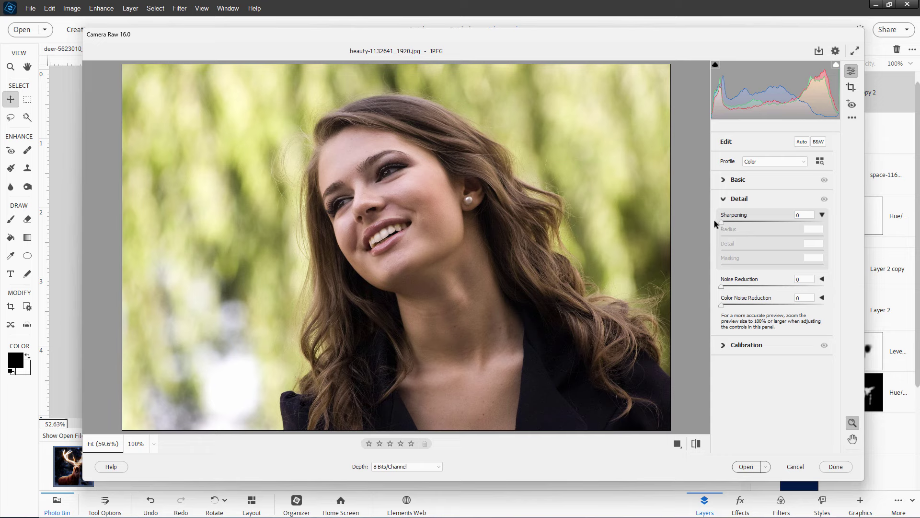
{"action": "left_click_drag", "start_coordinate": [722, 221], "coordinate": [729, 220]}
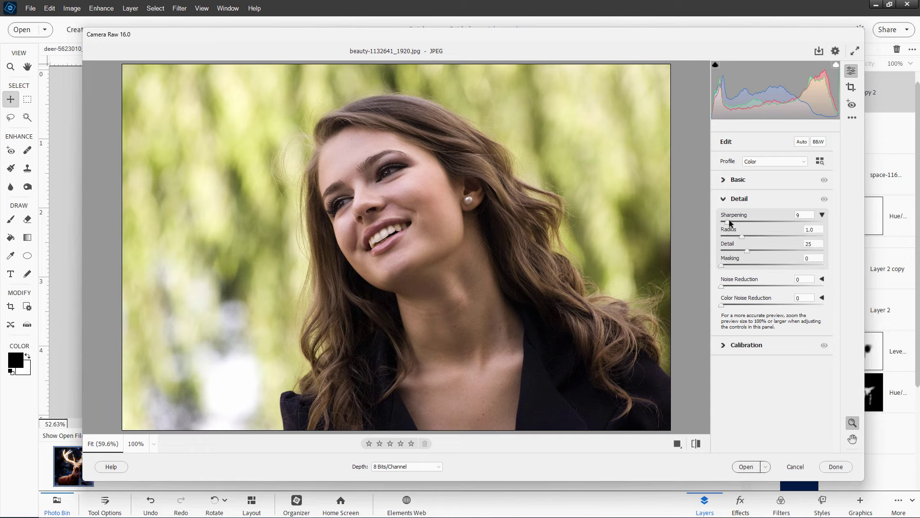
{"action": "left_click_drag", "start_coordinate": [729, 222], "coordinate": [814, 222]}
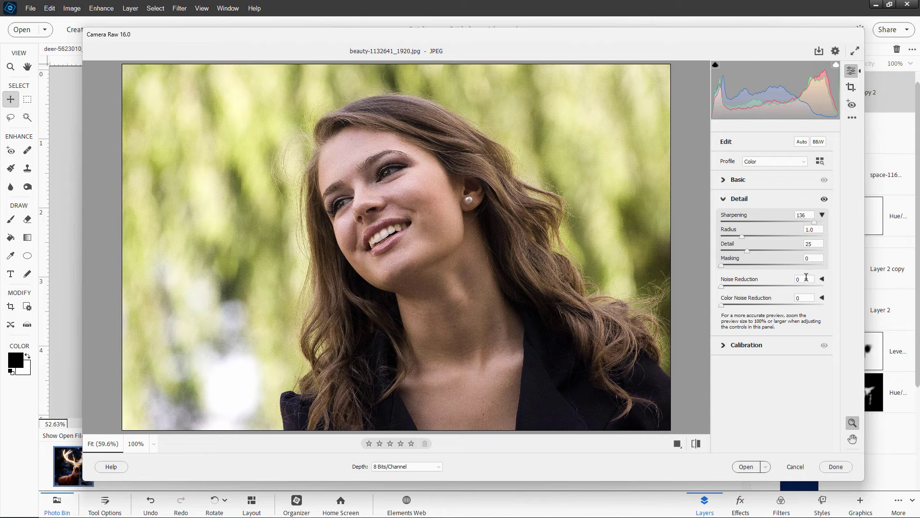
{"action": "left_click_drag", "start_coordinate": [812, 220], "coordinate": [728, 224]}
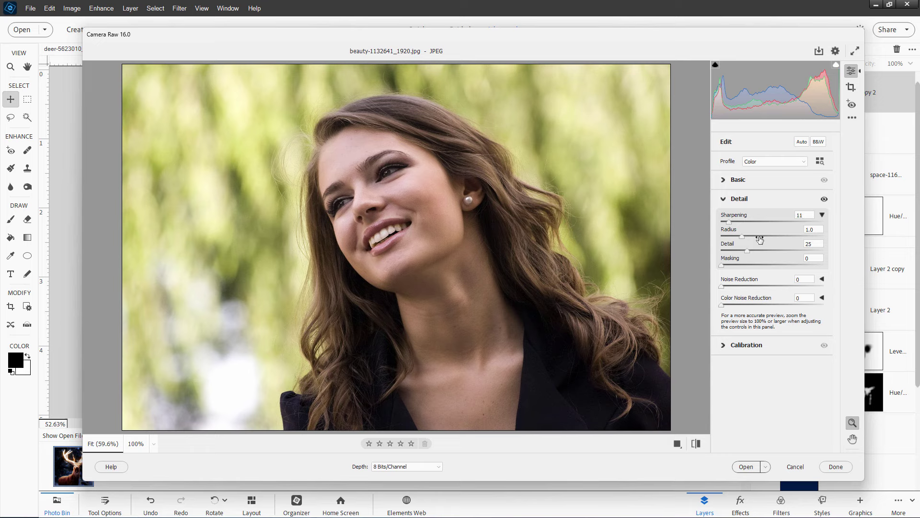
{"action": "left_click_drag", "start_coordinate": [729, 222], "coordinate": [733, 222]}
{"action": "left_click", "coordinate": [825, 200]}
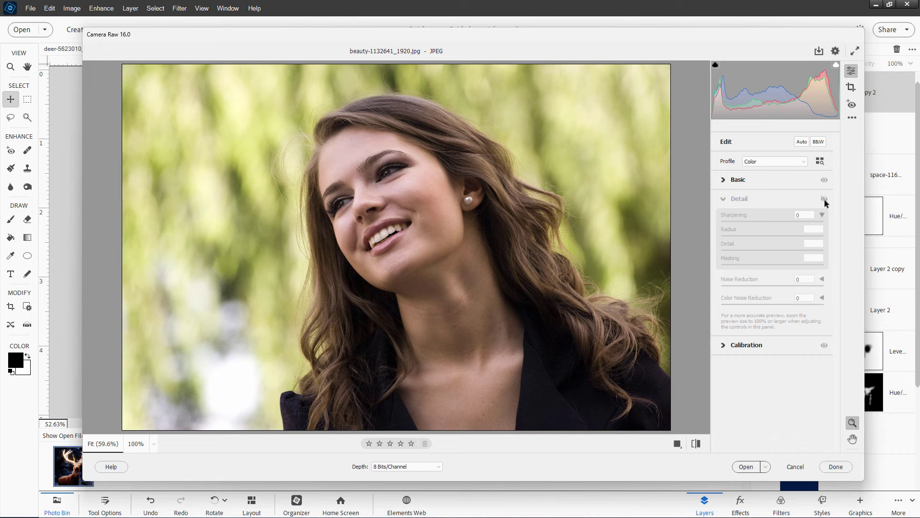
{"action": "left_click", "coordinate": [825, 199]}
{"action": "left_click", "coordinate": [746, 344]}
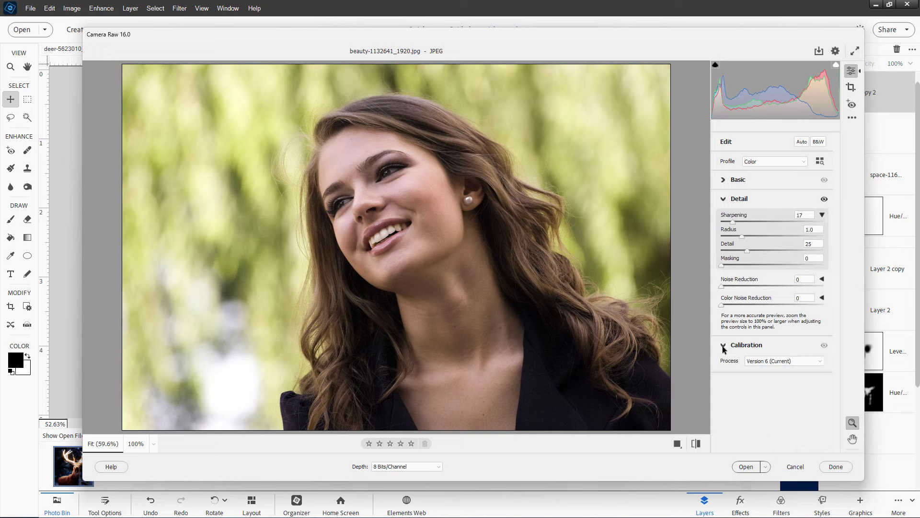
{"action": "left_click", "coordinate": [769, 360]}
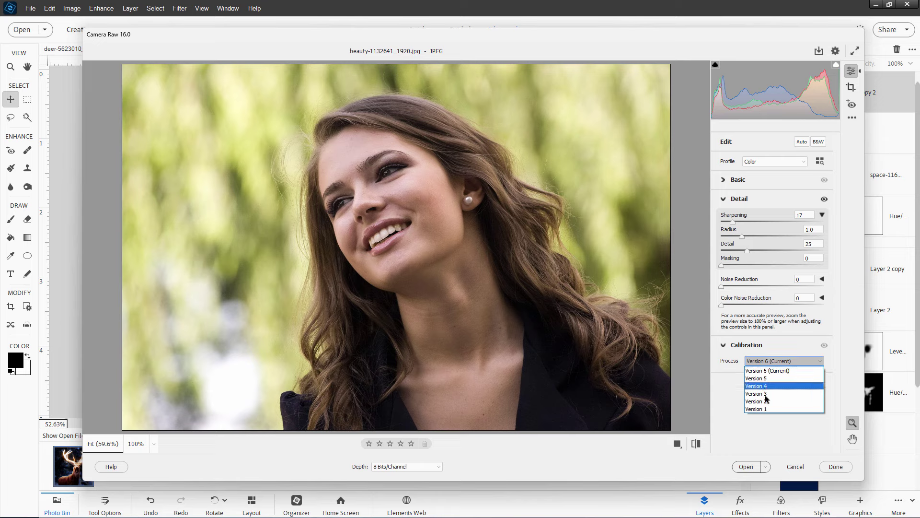
{"action": "left_click", "coordinate": [759, 370]}
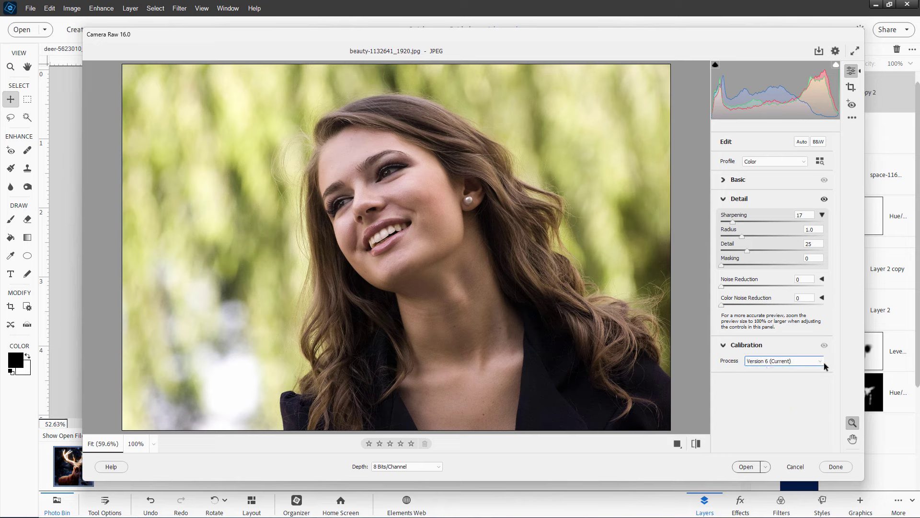
{"action": "left_click", "coordinate": [725, 346]}
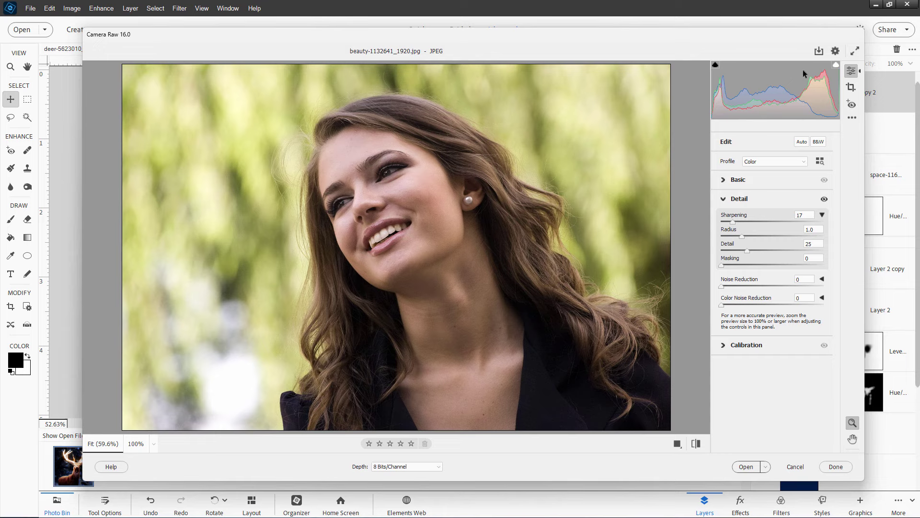
{"action": "left_click", "coordinate": [818, 51]}
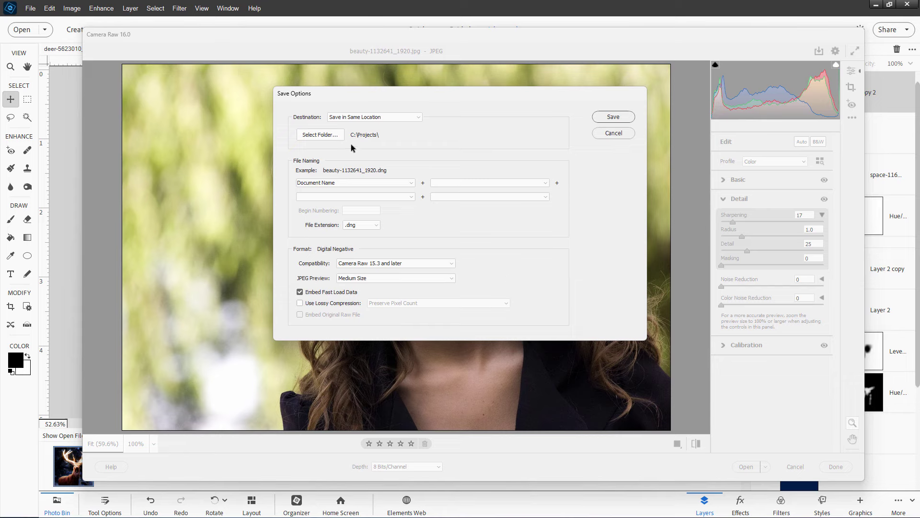
{"action": "left_click", "coordinate": [613, 133]}
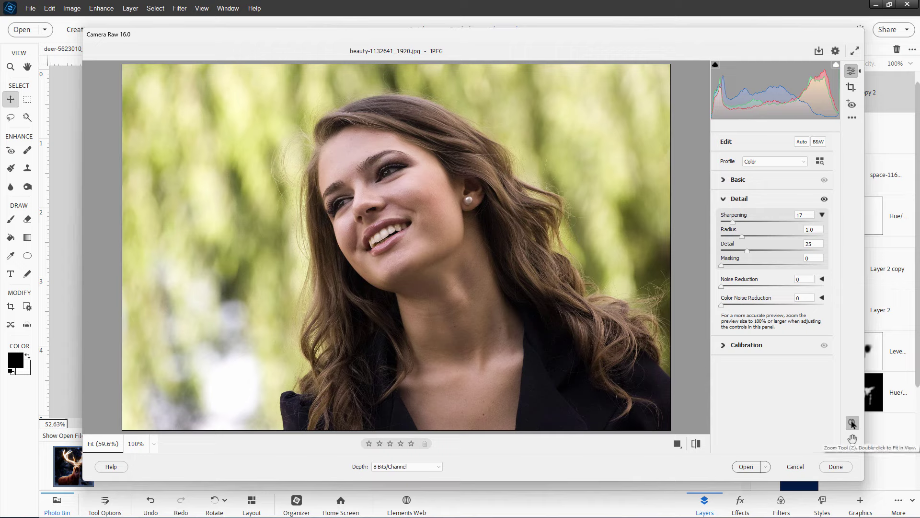
{"action": "left_click", "coordinate": [523, 302]}
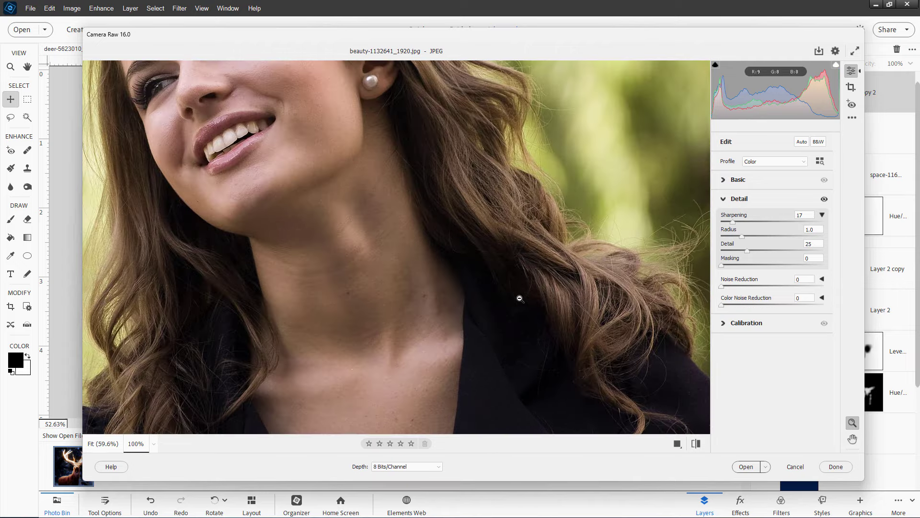
{"action": "left_click", "coordinate": [518, 300]}
{"action": "left_click", "coordinate": [520, 298]}
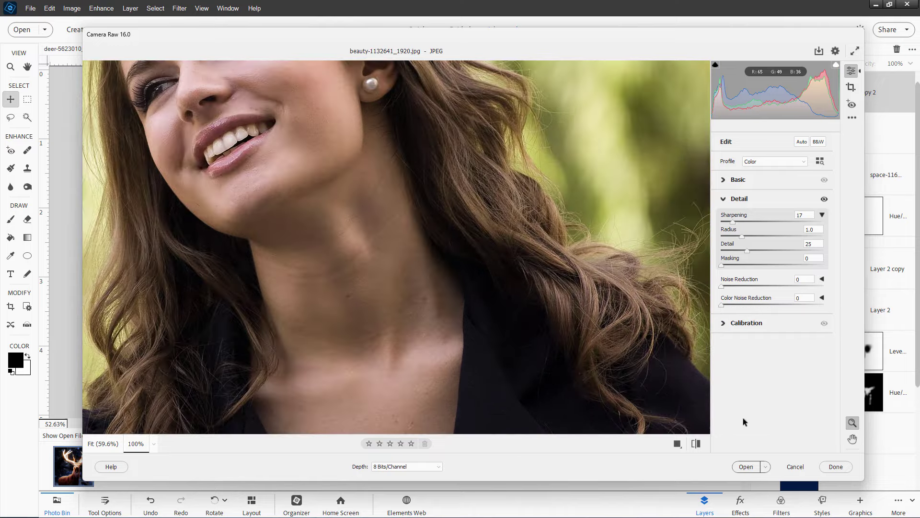
{"action": "left_click", "coordinate": [852, 440]}
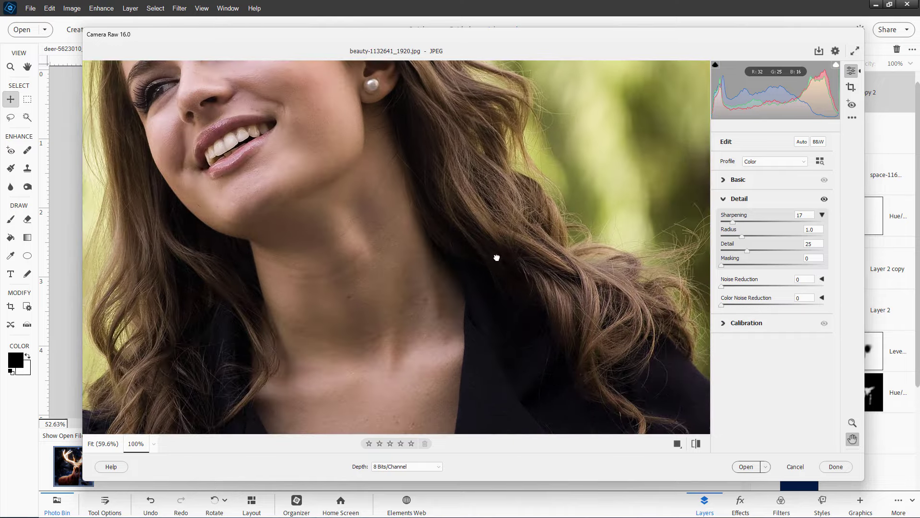
{"action": "left_click_drag", "start_coordinate": [414, 166], "coordinate": [546, 300]}
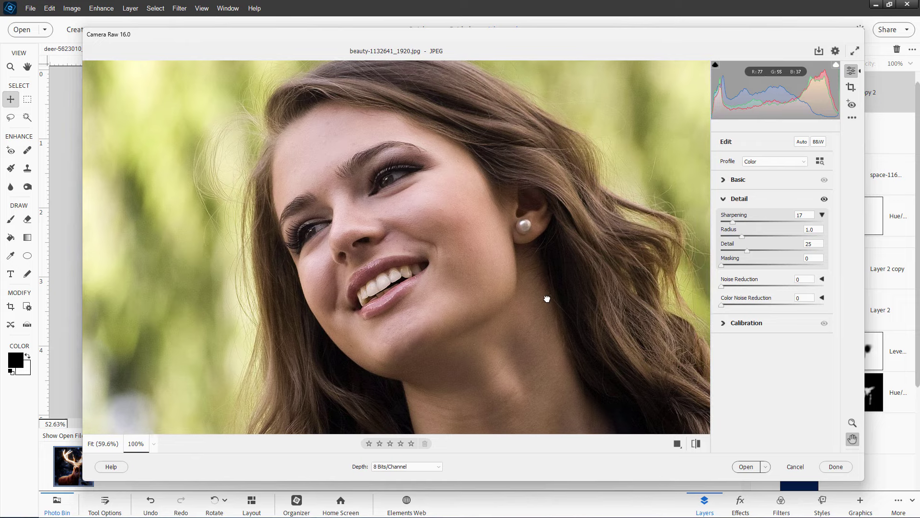
{"action": "left_click", "coordinate": [153, 445]}
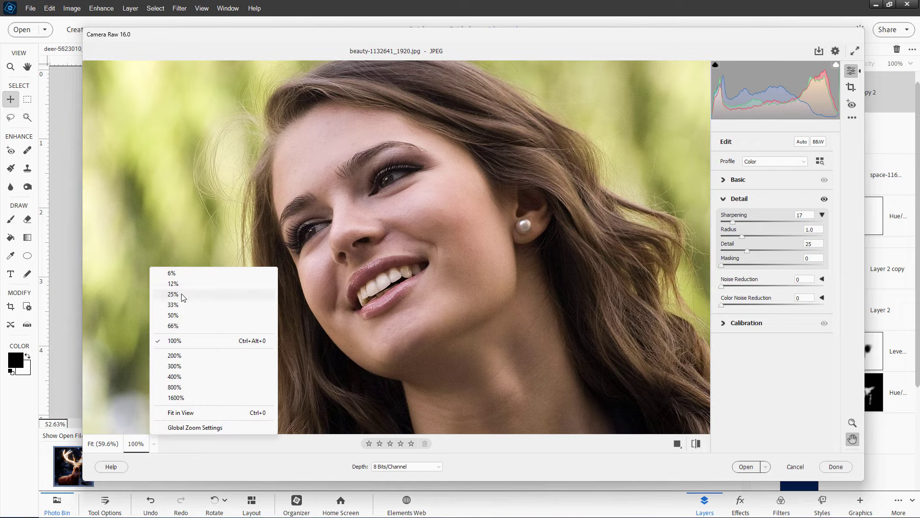
{"action": "left_click", "coordinate": [183, 413]}
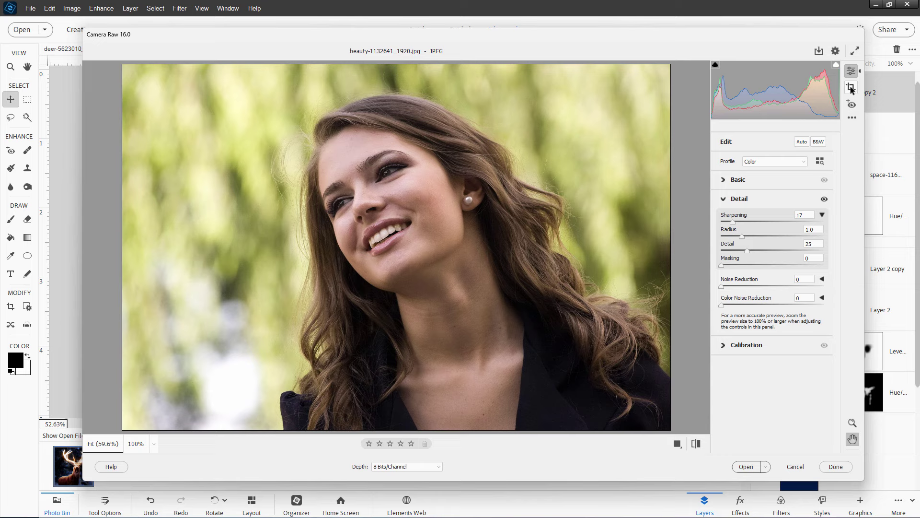
{"action": "left_click", "coordinate": [852, 117]}
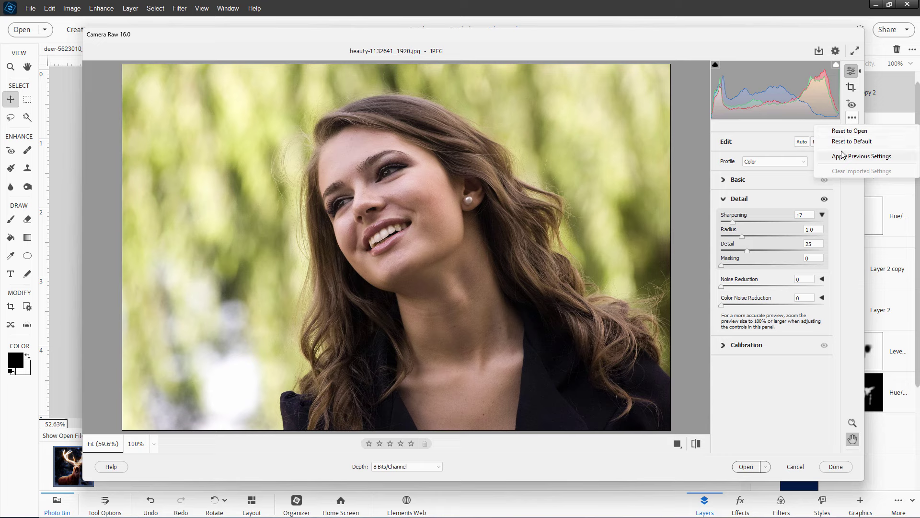
{"action": "left_click", "coordinate": [845, 199]}
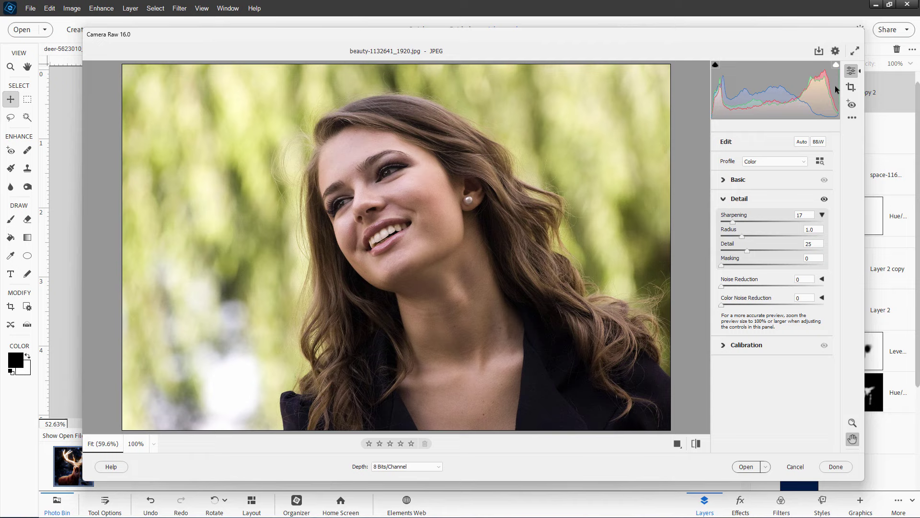
Open Camera Raw Preferences and dismiss them without changes
{"action": "left_click", "coordinate": [835, 51]}
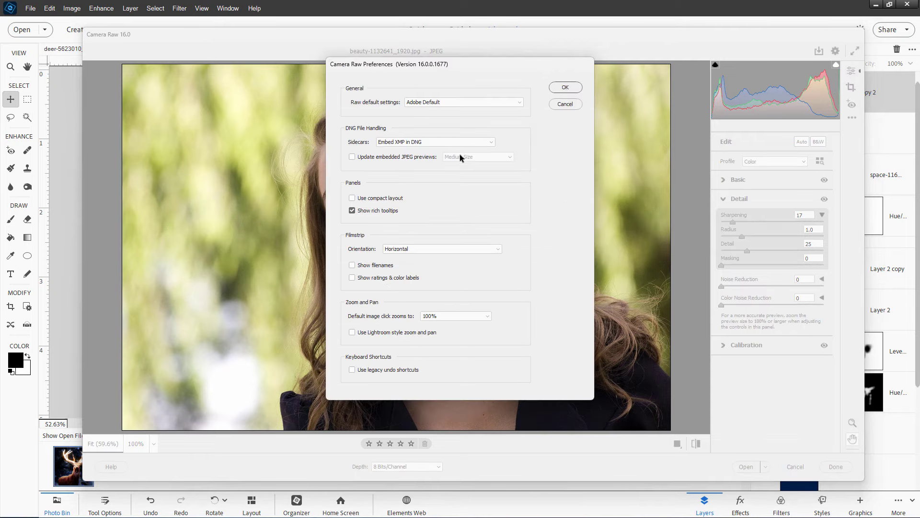
{"action": "key", "text": "Return"}
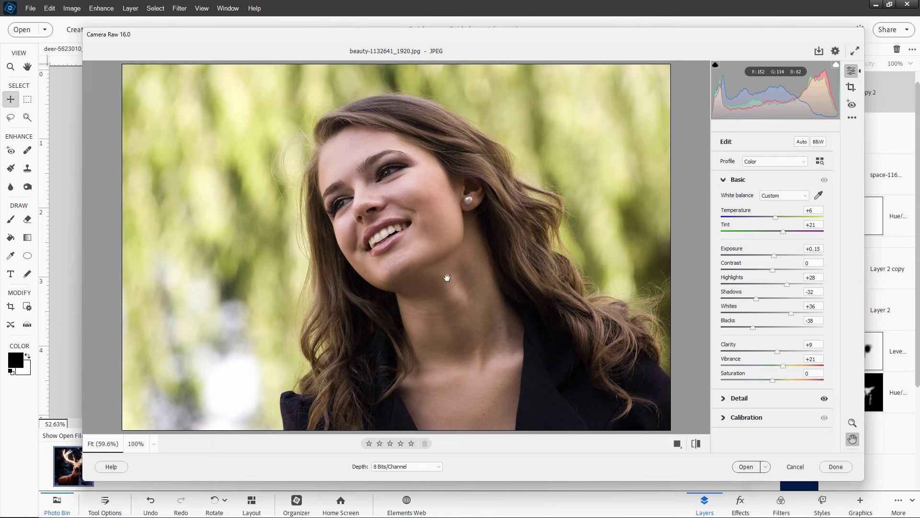
{"action": "left_click", "coordinate": [819, 195]}
{"action": "left_click", "coordinate": [470, 194]}
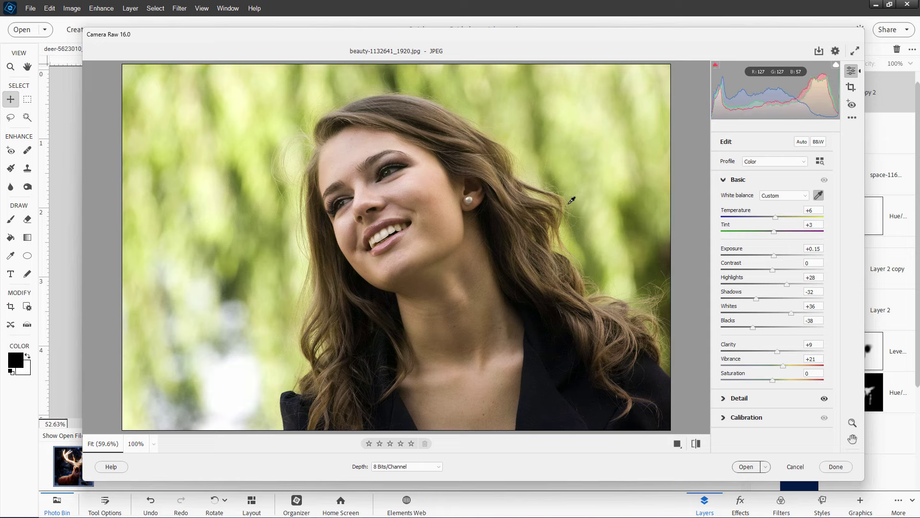
{"action": "left_click", "coordinate": [522, 209]}
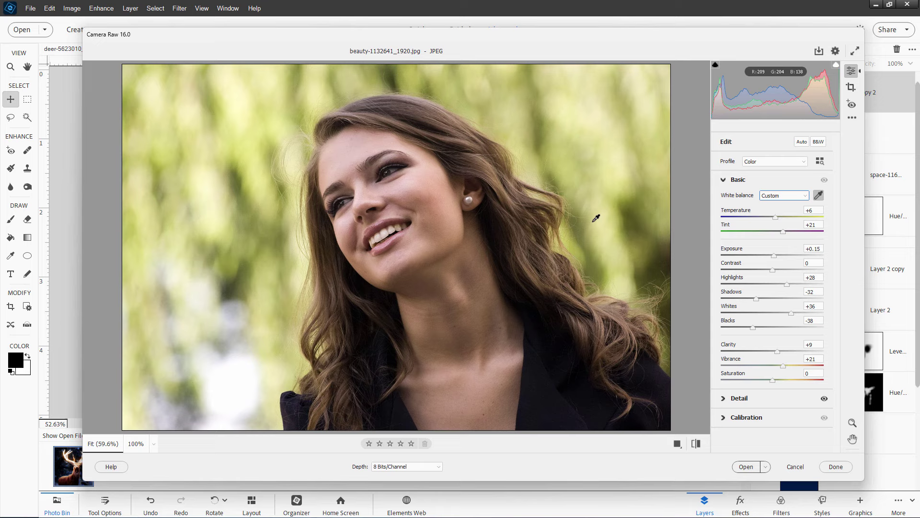
{"action": "left_click", "coordinate": [809, 197]}
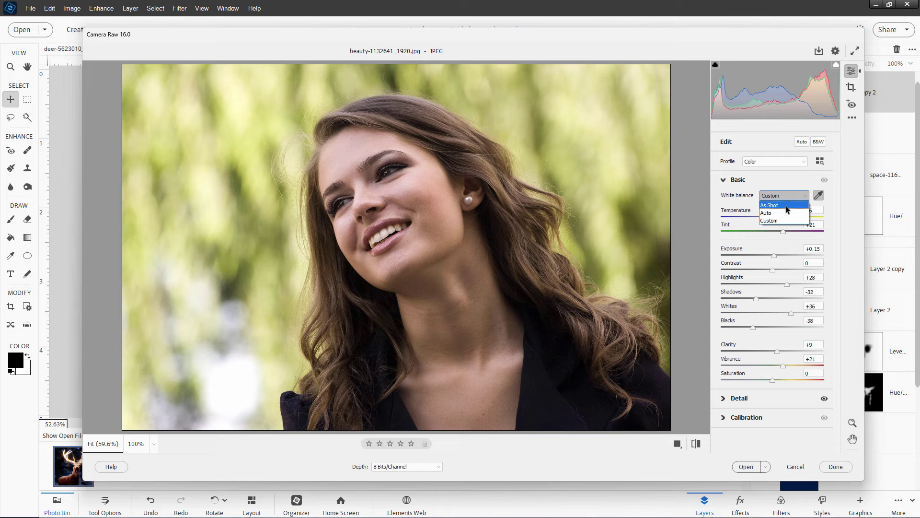
{"action": "left_click", "coordinate": [769, 181]}
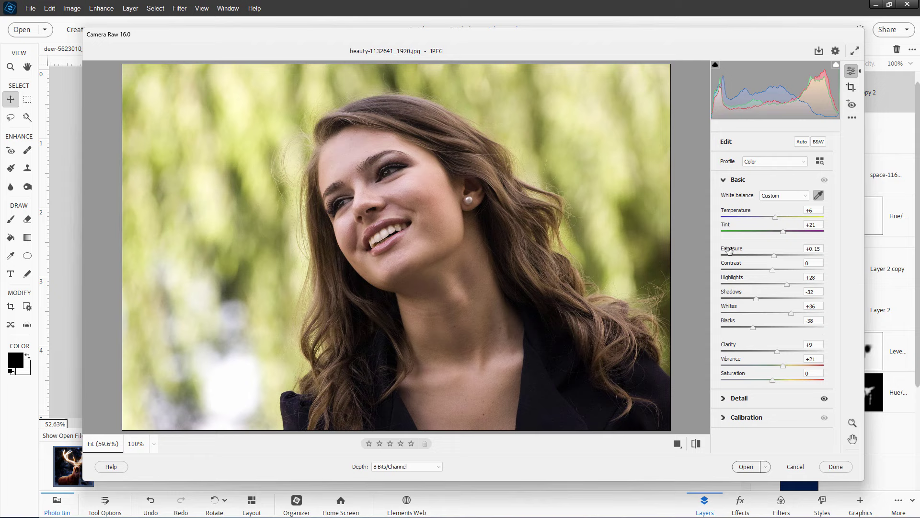
{"action": "mouse_move", "coordinate": [729, 250]}
{"action": "mouse_move", "coordinate": [736, 265]}
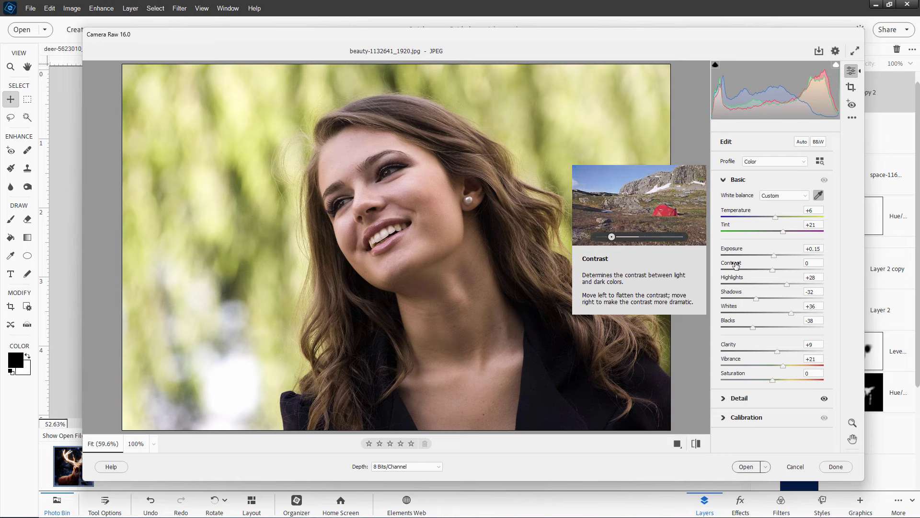
{"action": "left_click_drag", "start_coordinate": [706, 346], "coordinate": [702, 344]}
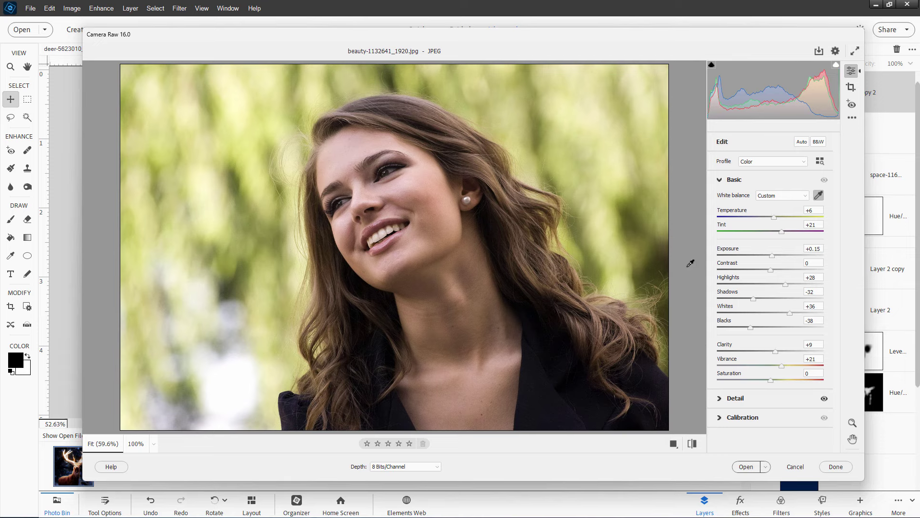
{"action": "left_click", "coordinate": [747, 468]}
Bring the portrait into the editor and switch between the deer and portrait documents in the Photo Bin
{"action": "left_click_drag", "start_coordinate": [332, 50], "coordinate": [402, 49]}
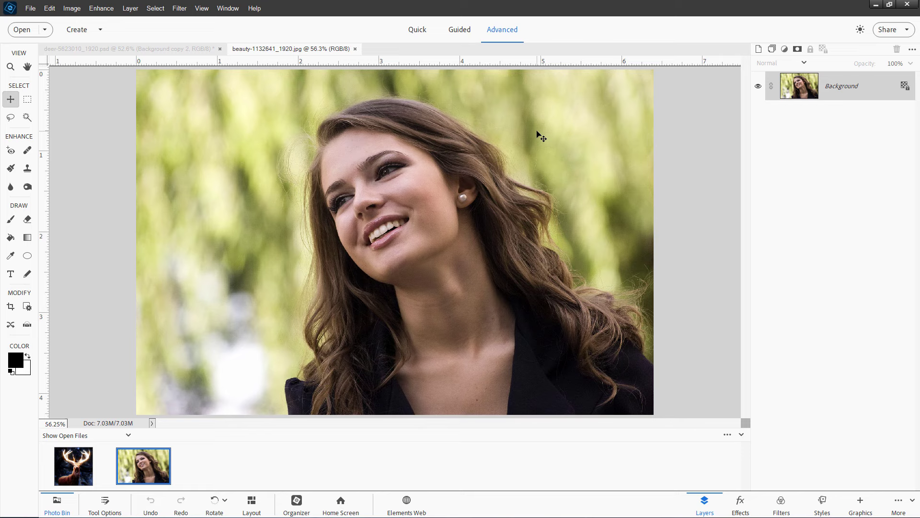
{"action": "left_click", "coordinate": [30, 8]}
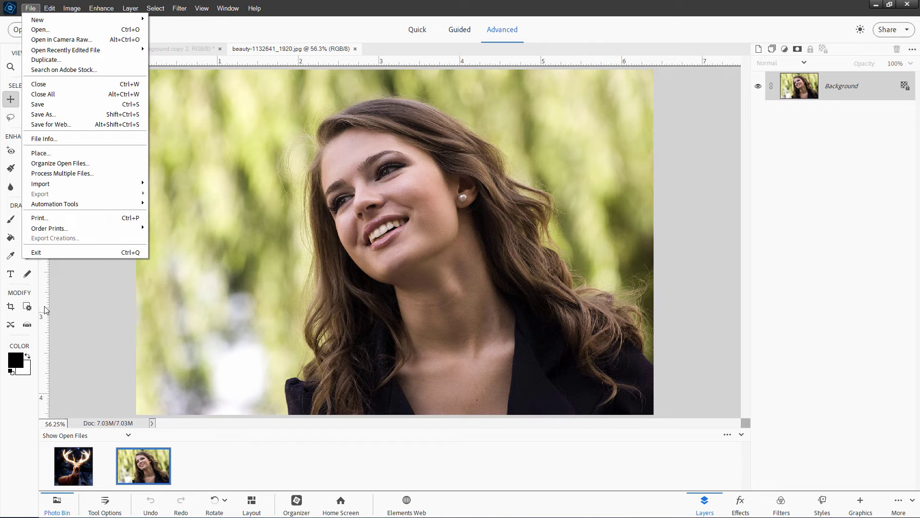
{"action": "left_click", "coordinate": [59, 315]}
{"action": "left_click", "coordinate": [74, 453]}
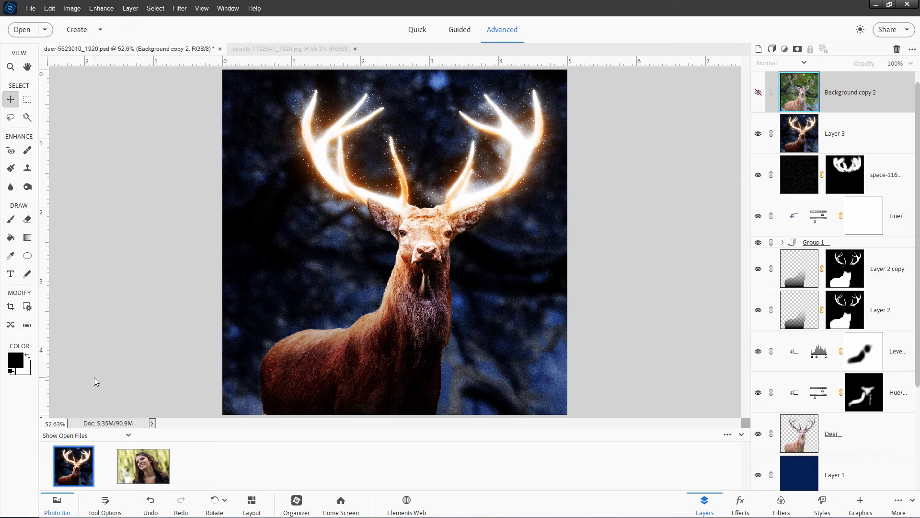
{"action": "left_click", "coordinate": [153, 463]}
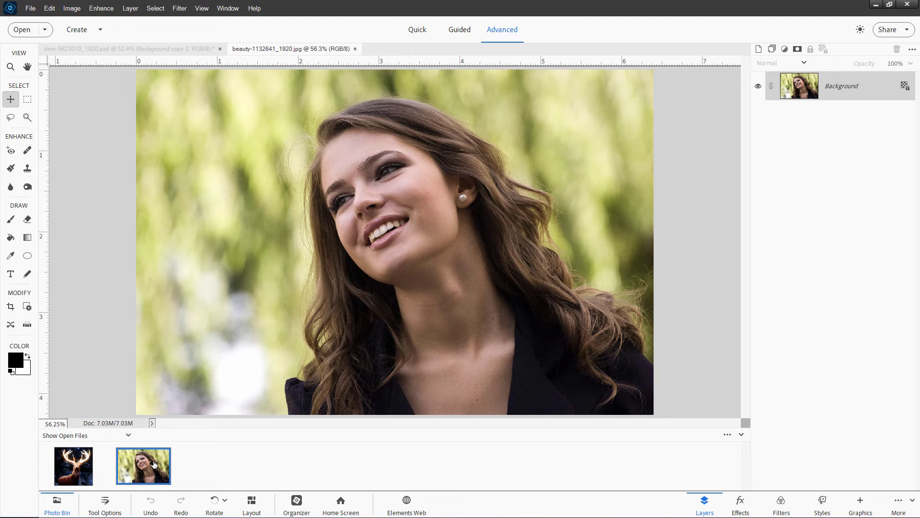
Browse the File menu twice, closing it without running any command
{"action": "left_click", "coordinate": [30, 9]}
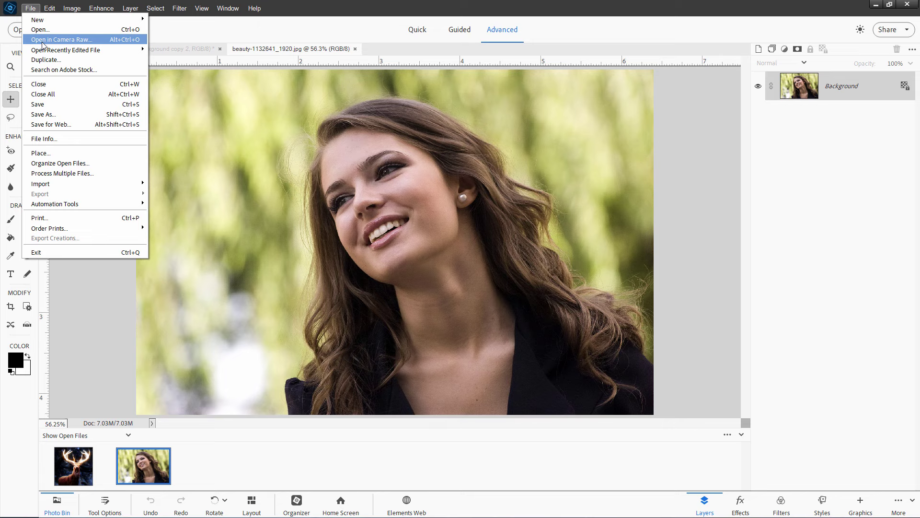
{"action": "left_click", "coordinate": [104, 302]}
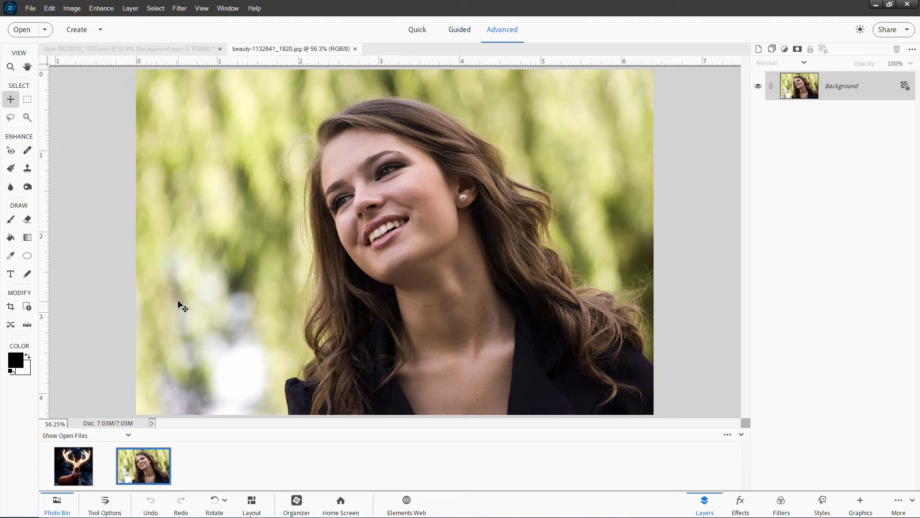
{"action": "left_click", "coordinate": [31, 9]}
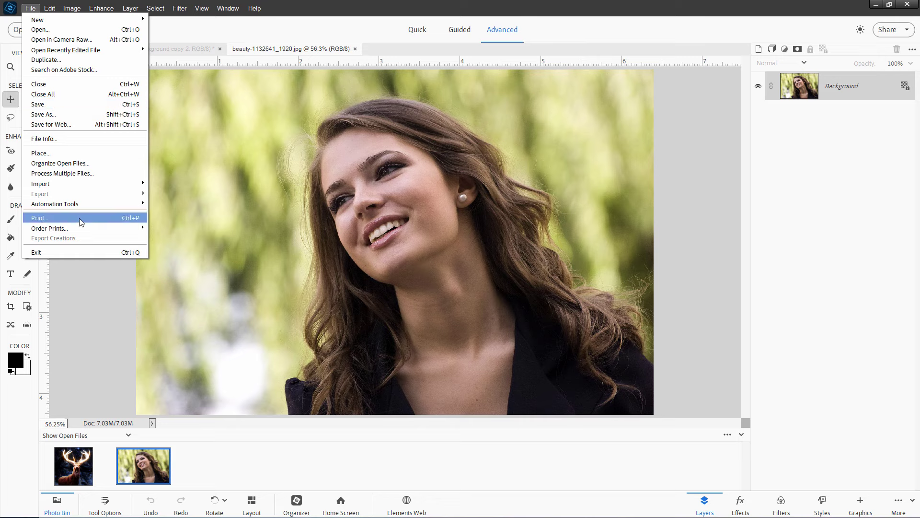
{"action": "left_click", "coordinate": [181, 307]}
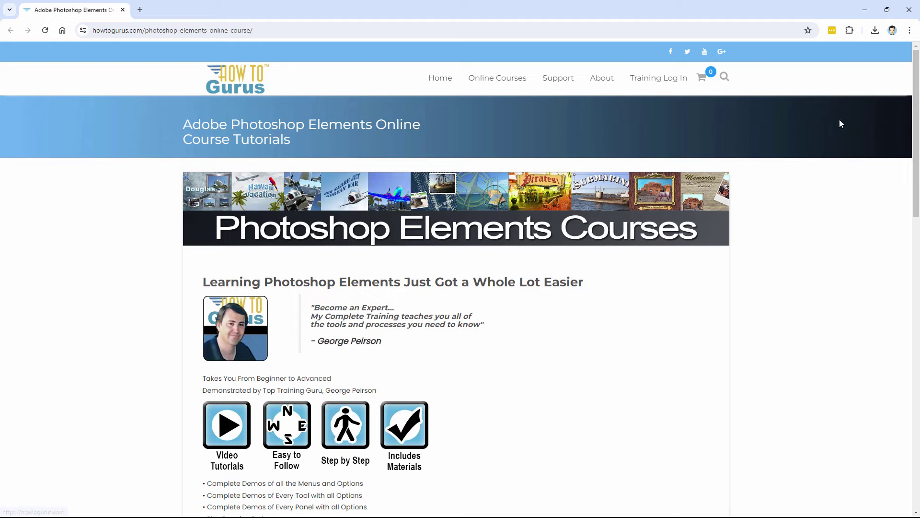
Scroll the course page, then go to the HowToGurus homepage via its logo
{"action": "left_click_drag", "start_coordinate": [916, 107], "coordinate": [894, 86]}
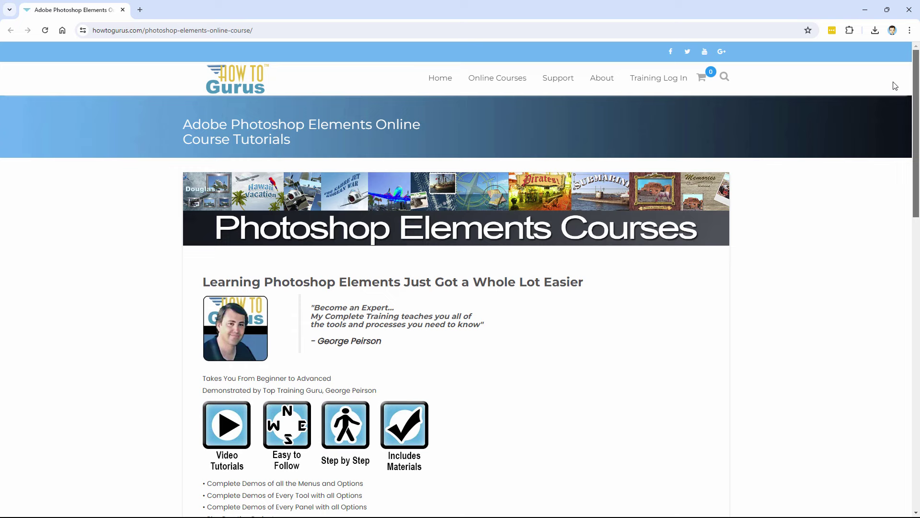
{"action": "left_click", "coordinate": [243, 80]}
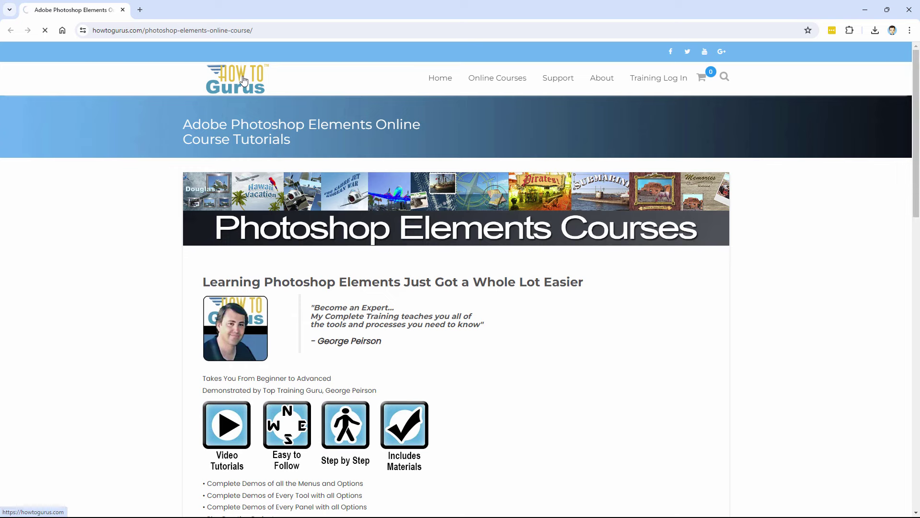